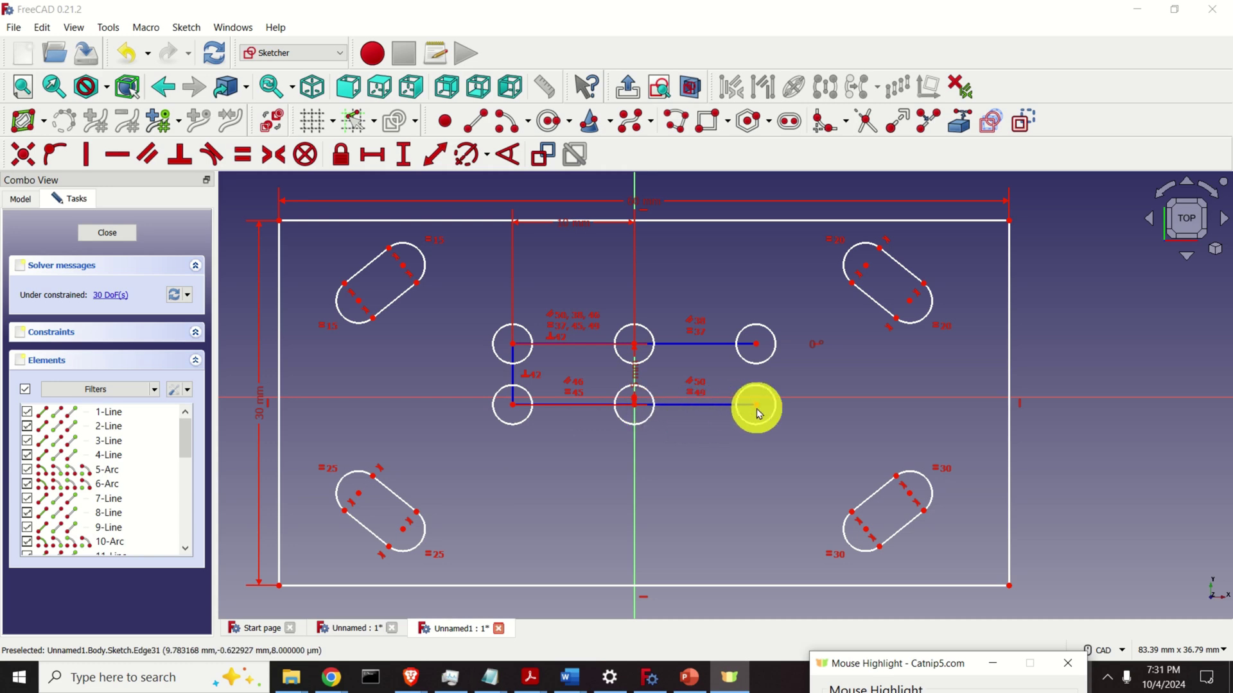
# - Zoom around, then fit the rectangle, four slots and six circles into view
pyautogui.scroll(5, 521, 419)
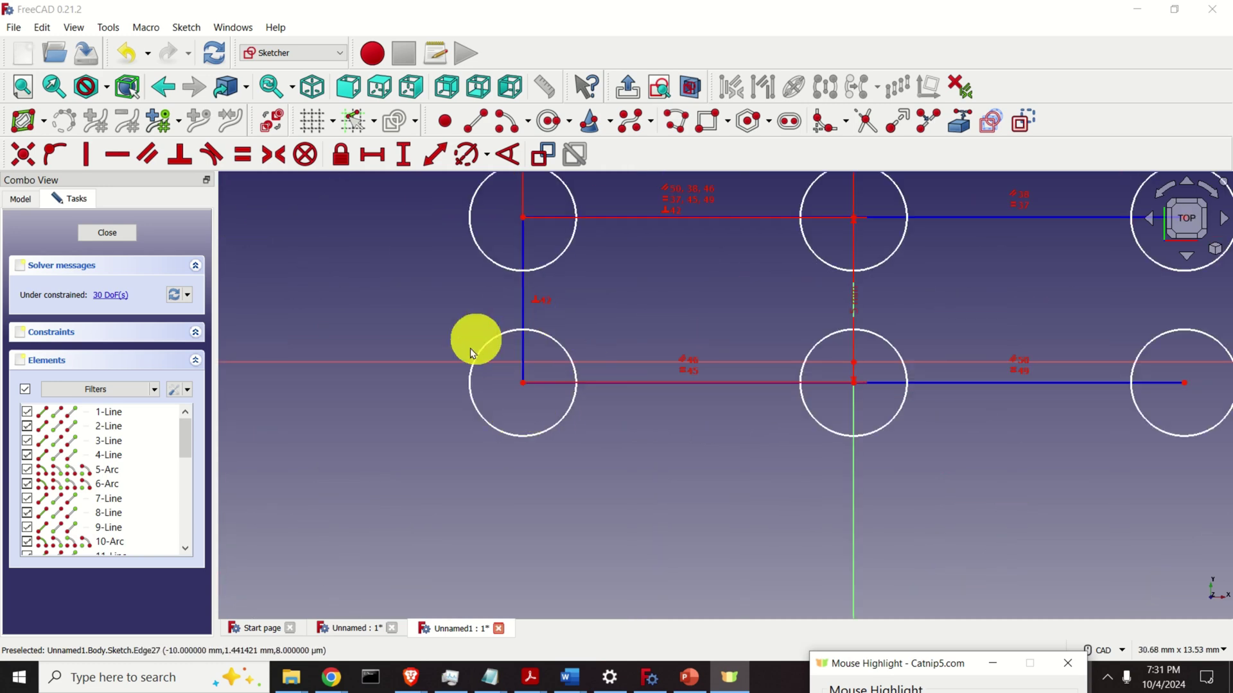
pyautogui.scroll(-2, 467, 399)
pyautogui.scroll(-4, 466, 399)
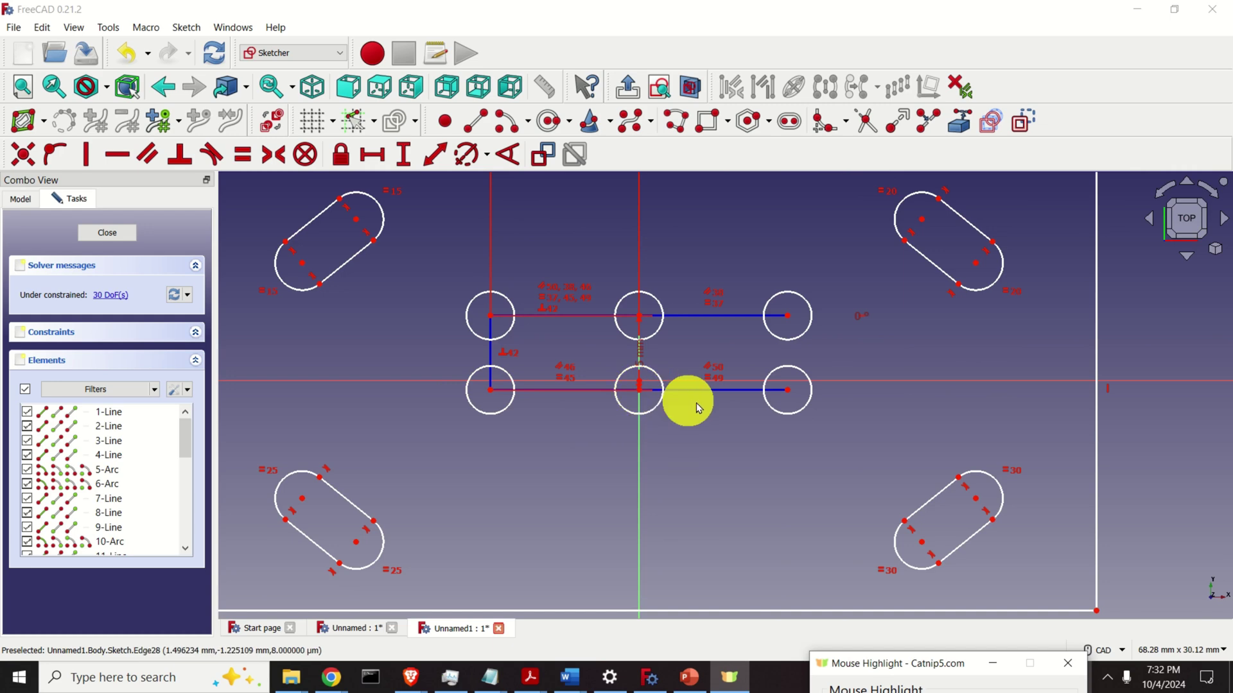
pyautogui.press('v')
pyautogui.press('f')
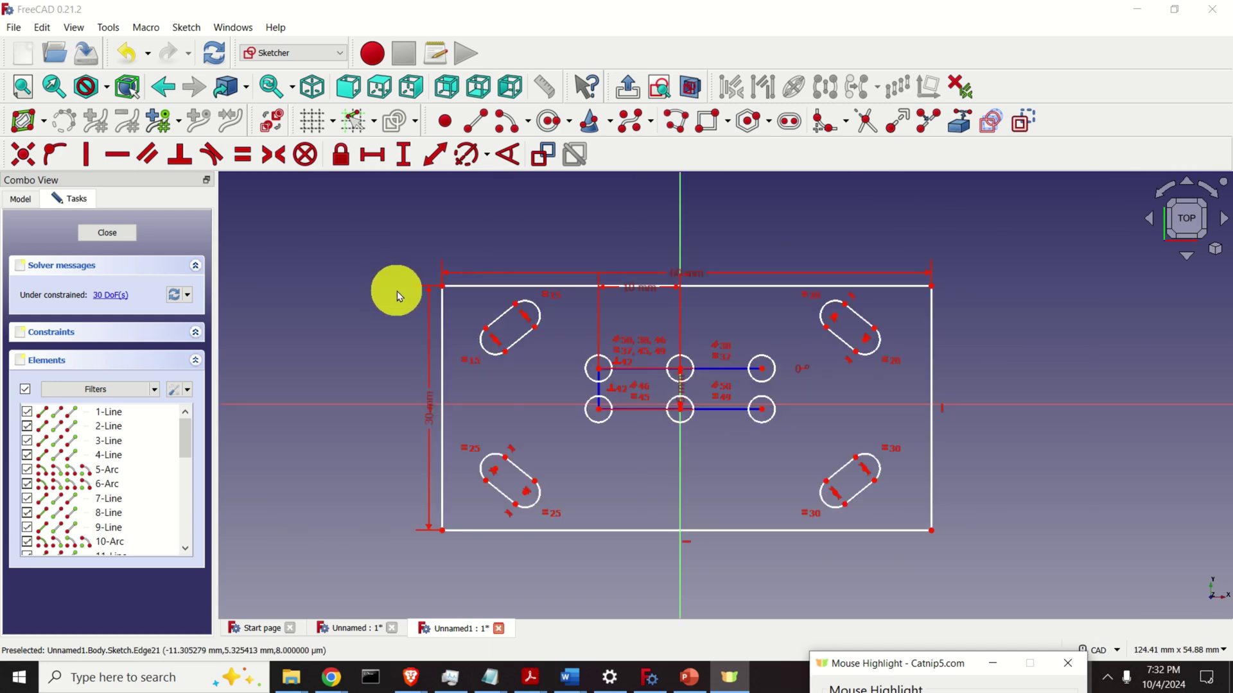
# - Close the sketch, view it isometrically, and pad the plate sketch into a solid
pyautogui.click(124, 238)
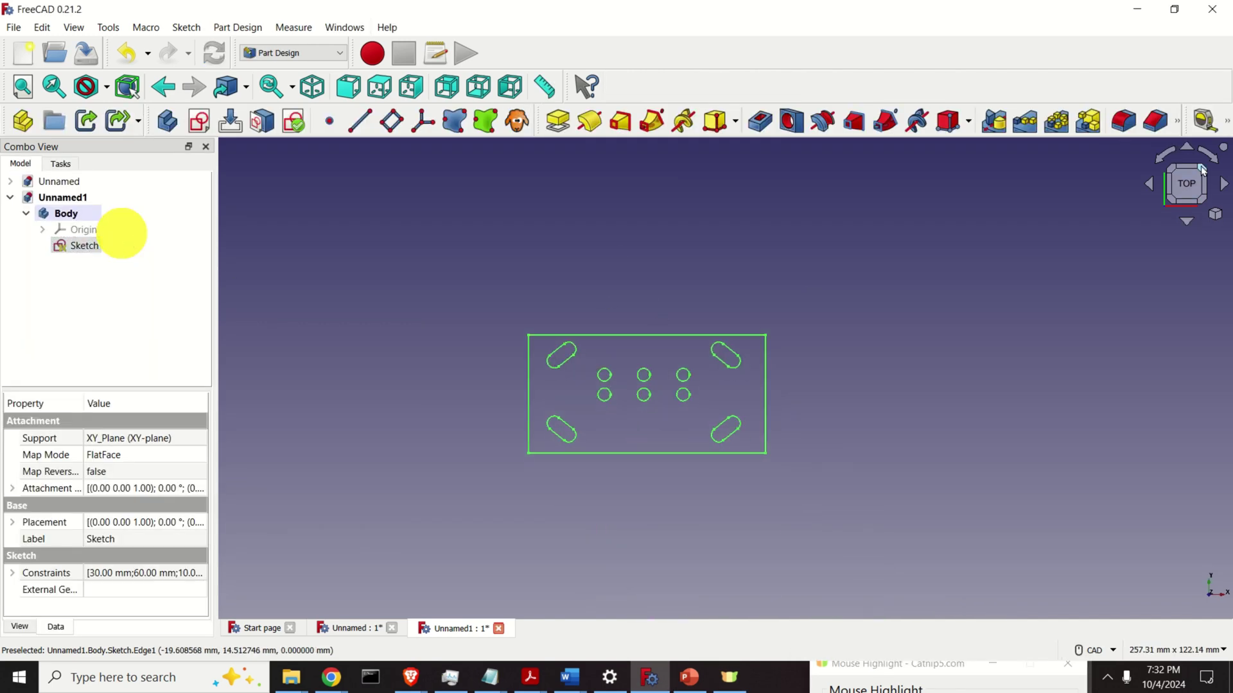
pyautogui.click(1202, 194)
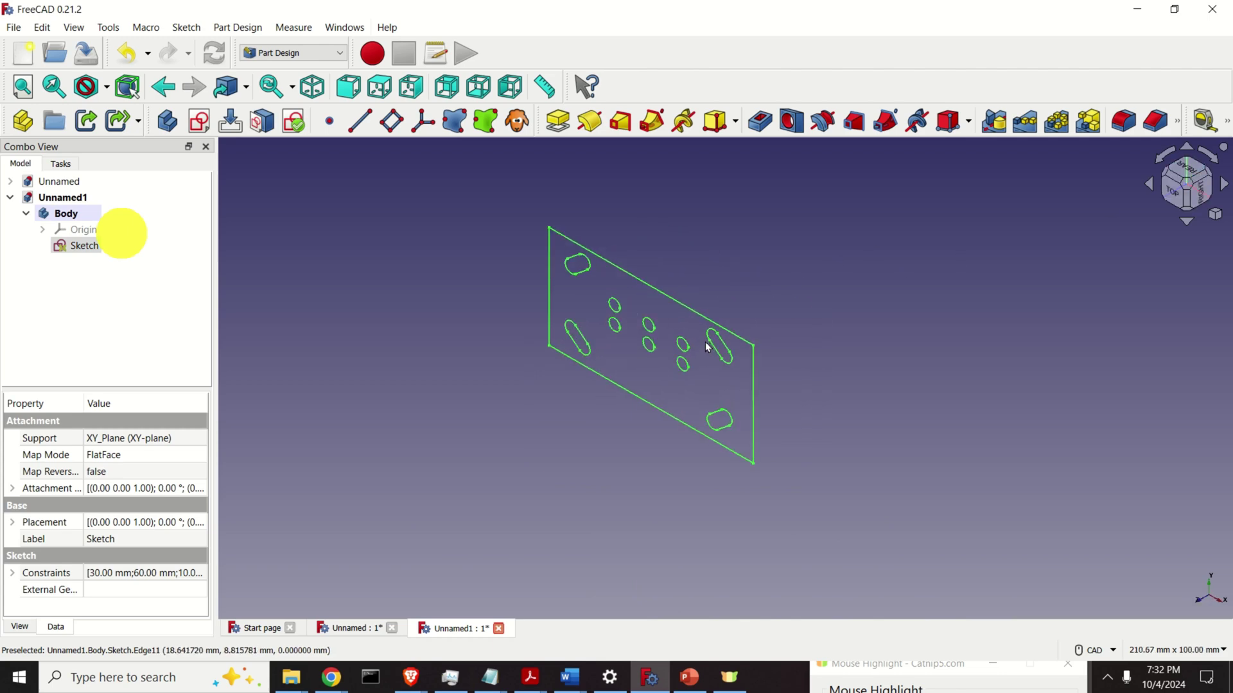
pyautogui.click(81, 248)
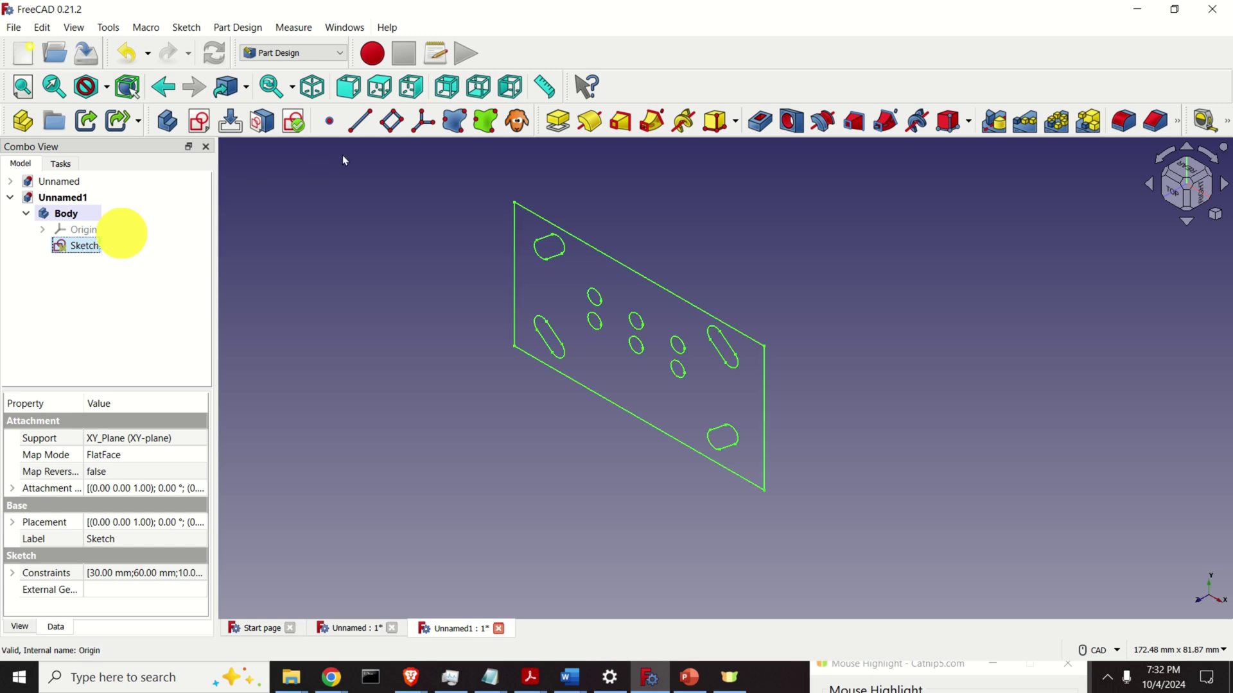
pyautogui.click(557, 120)
pyautogui.moveTo(629, 329); pyautogui.dragTo(642, 394, button='middle')
pyautogui.scroll(4, 611, 371)
pyautogui.scroll(-2, 612, 376)
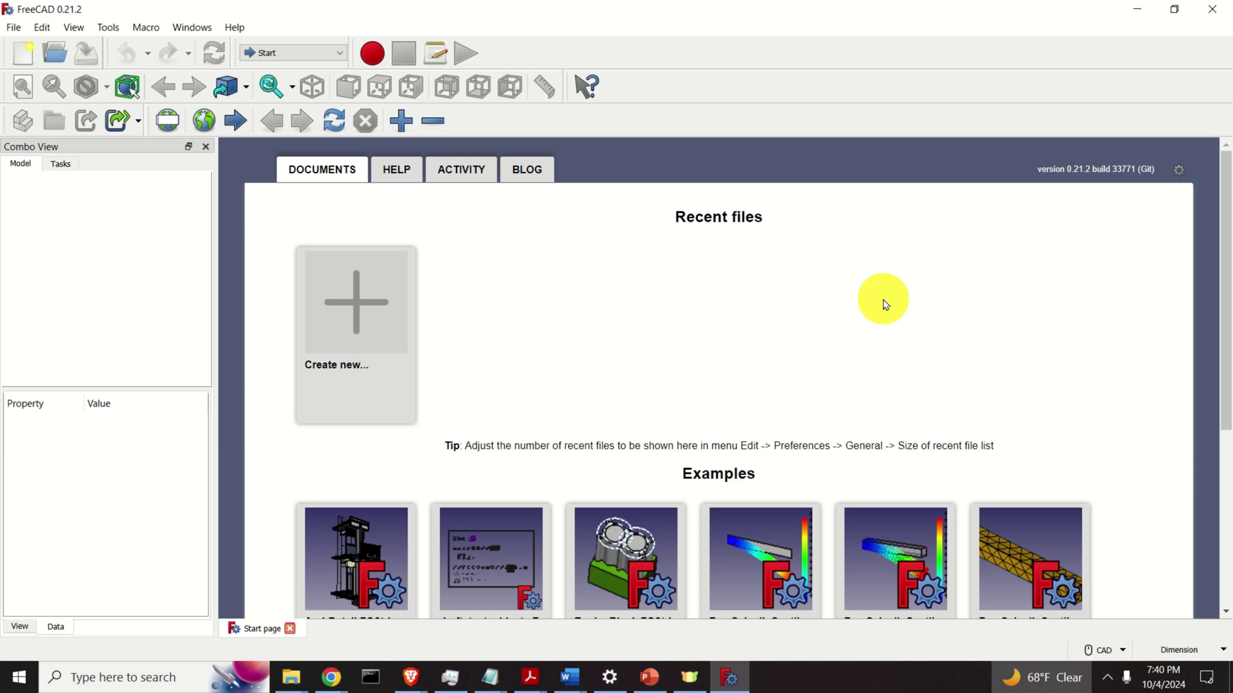
# - Create a new empty document and keep the CAD navigation style
pyautogui.click(366, 319)
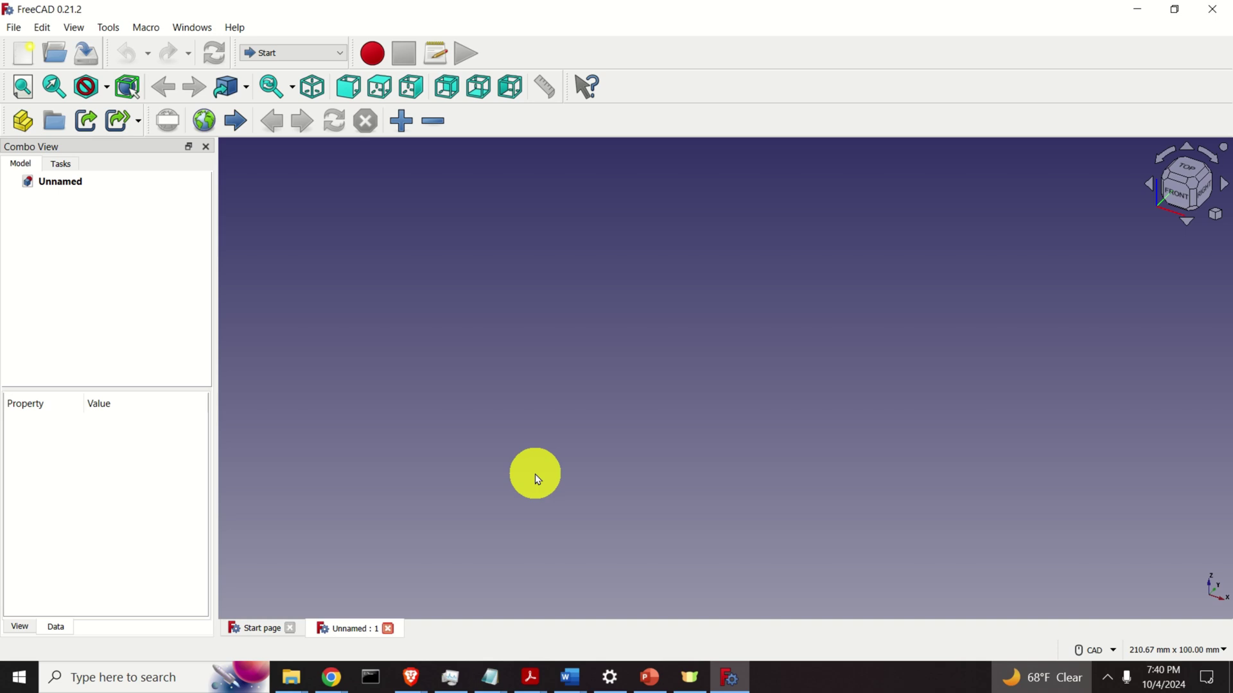
pyautogui.click(1114, 651)
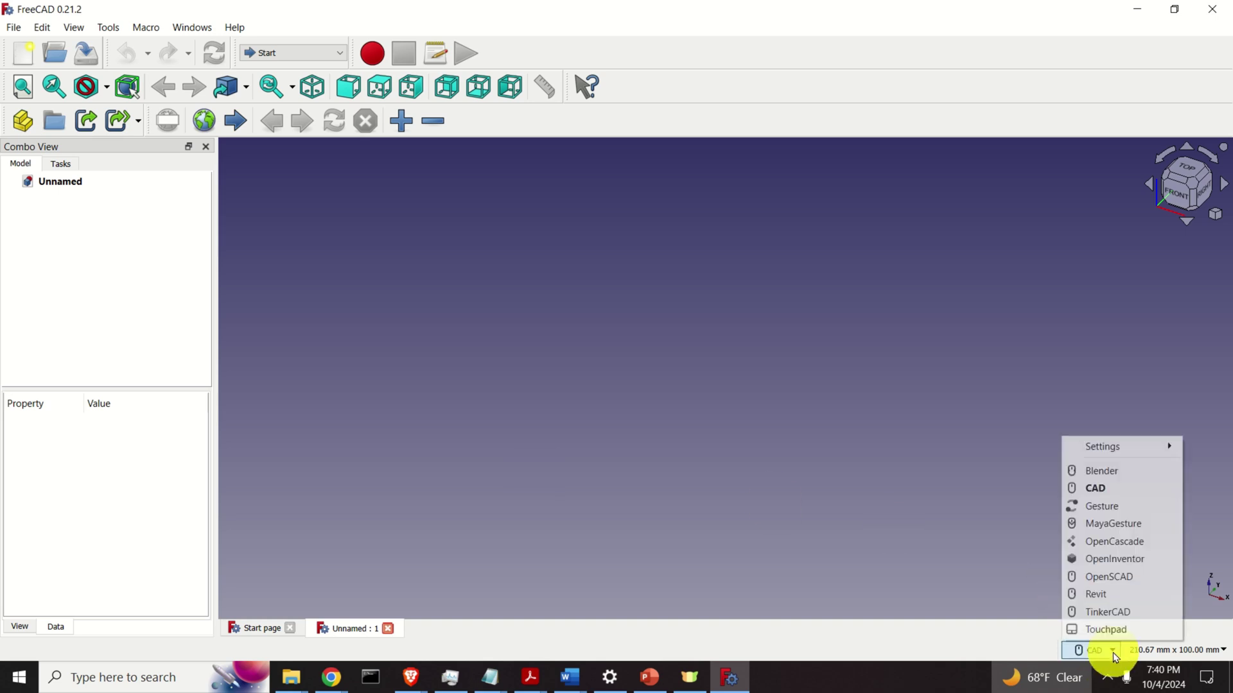
pyautogui.click(1096, 488)
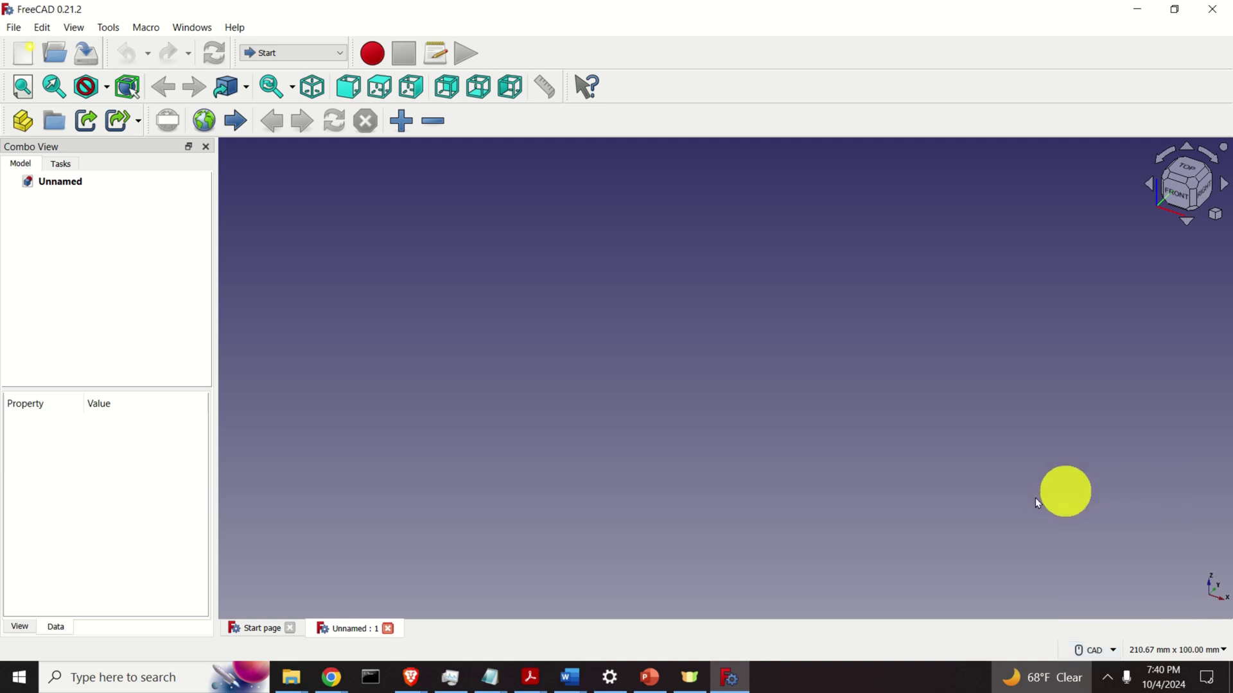
# - Switch to Part Design and add a 10 mm Additive Box cube
pyautogui.click(344, 60)
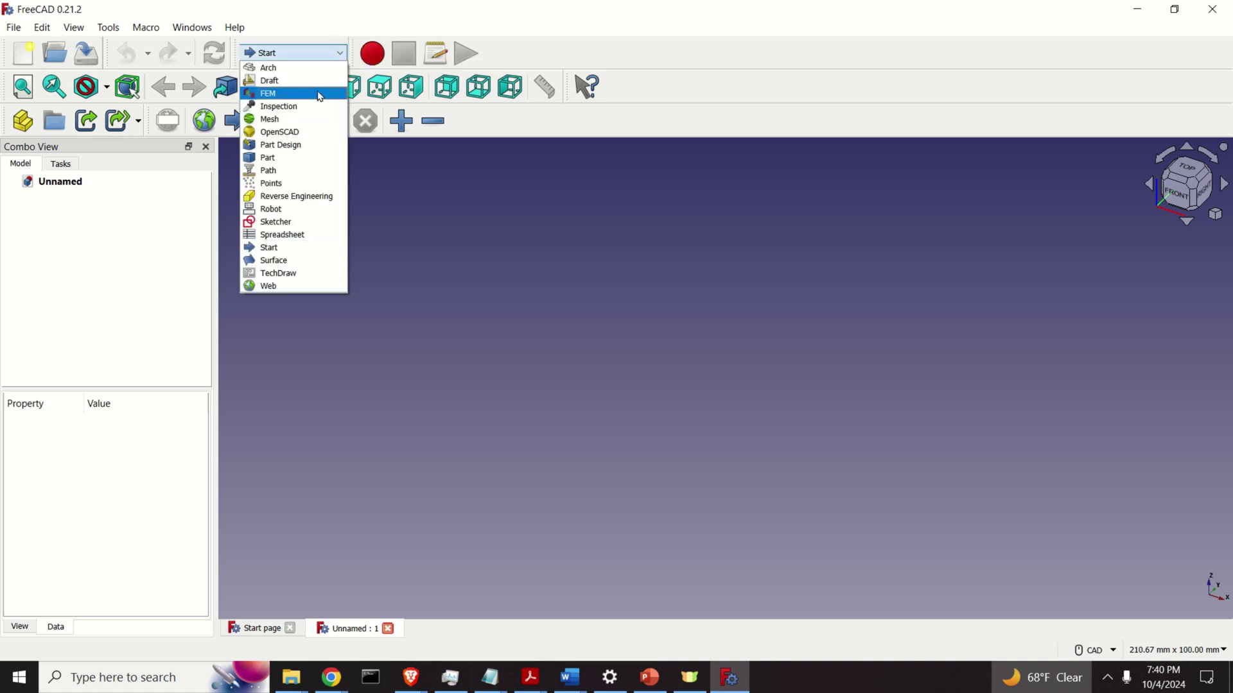
pyautogui.click(298, 145)
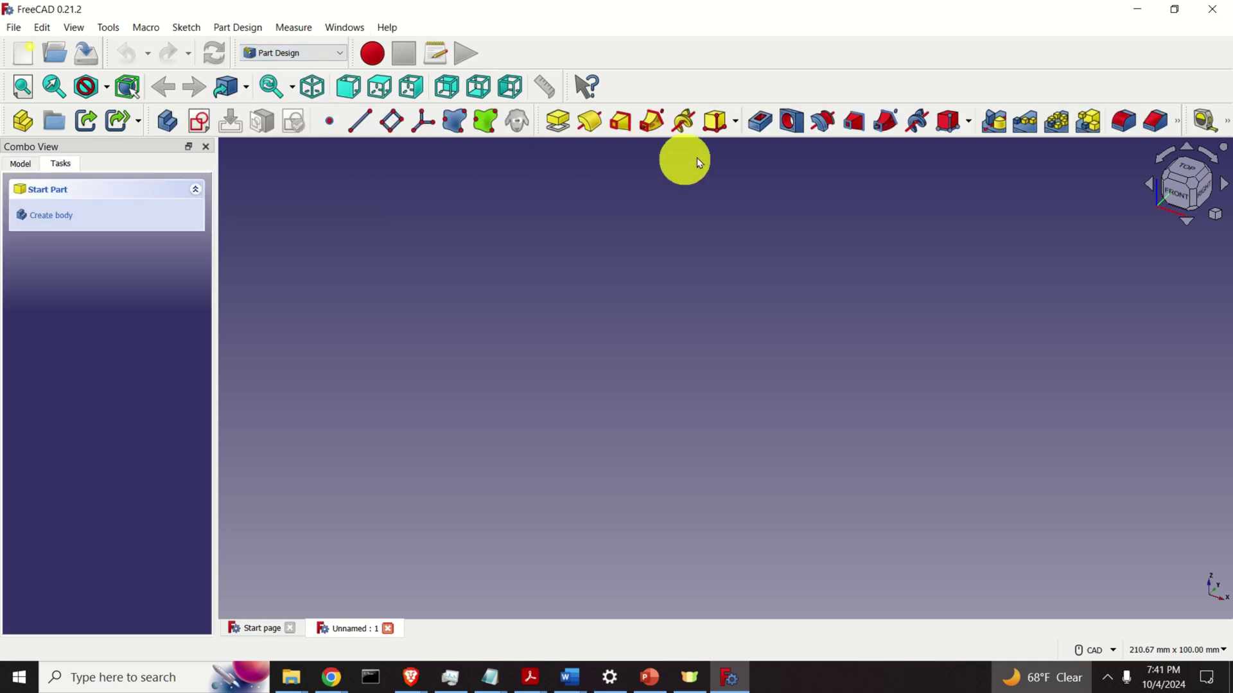
pyautogui.click(735, 127)
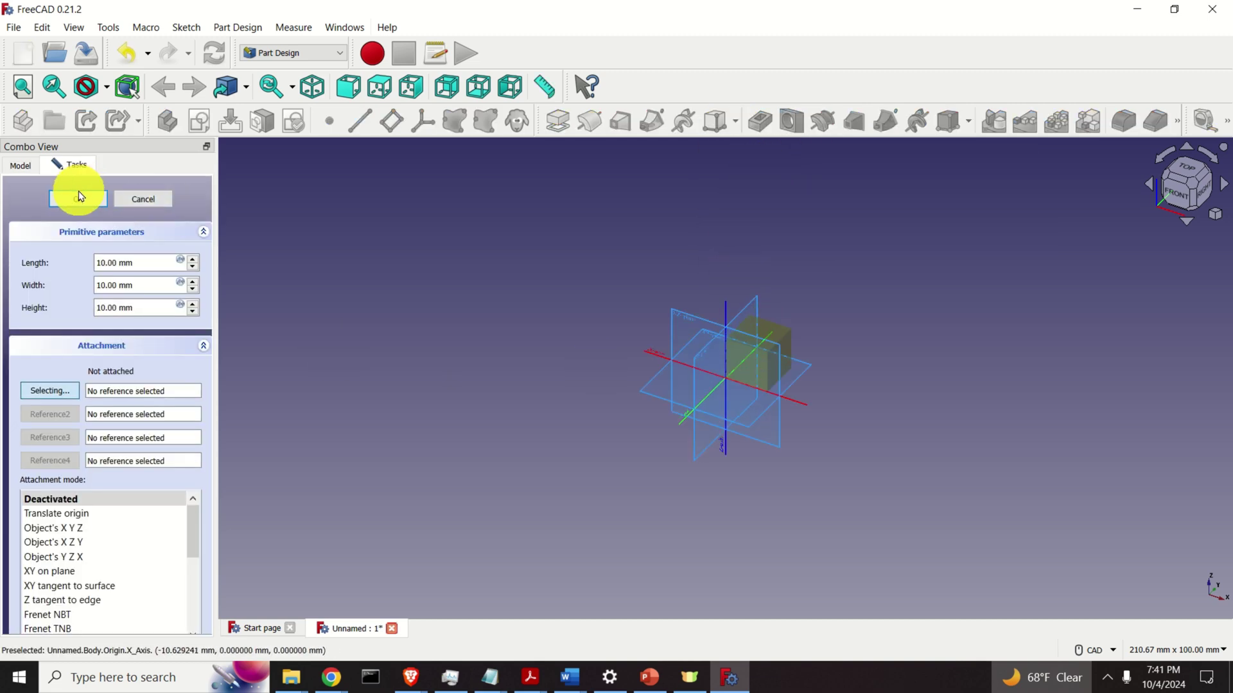
pyautogui.click(80, 199)
pyautogui.scroll(5, 777, 328)
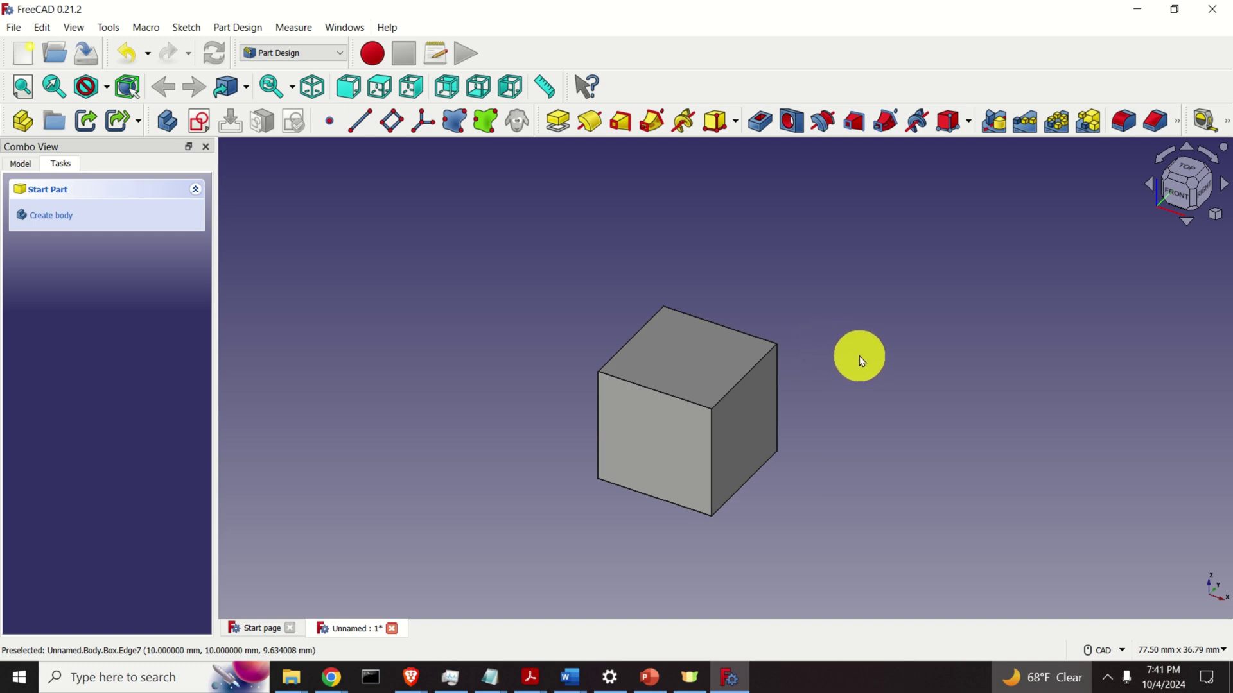
pyautogui.moveTo(859, 356); pyautogui.dragTo(807, 351, button='middle')
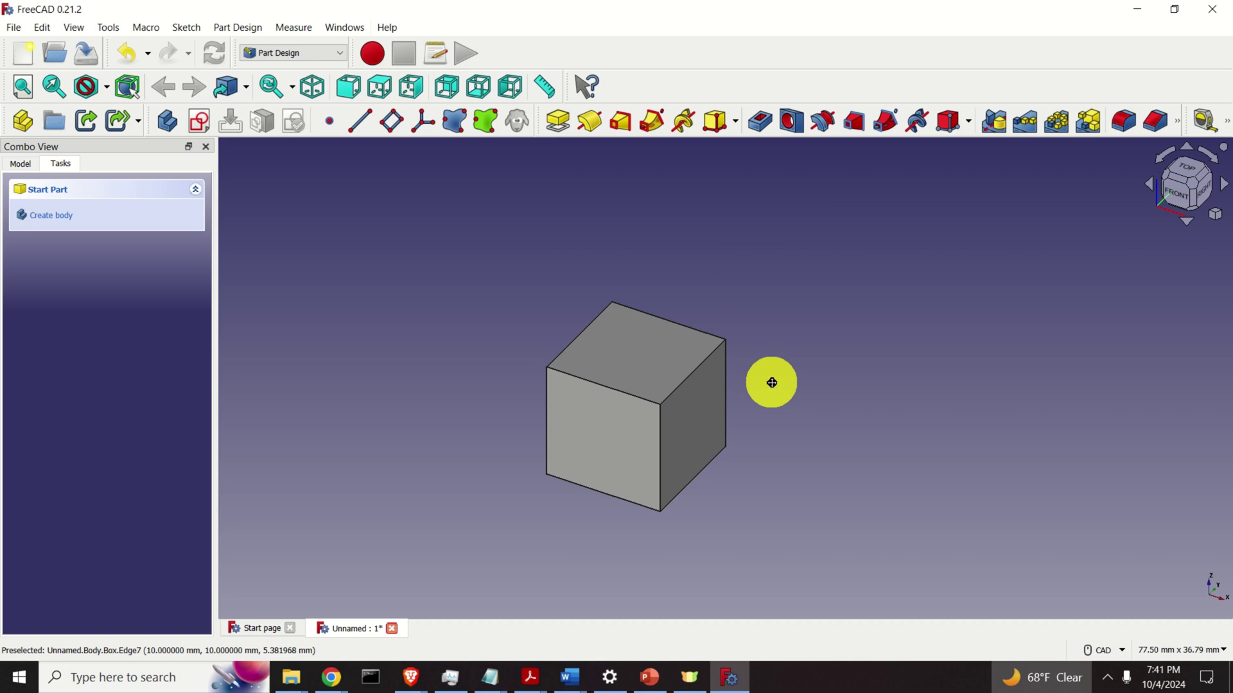
pyautogui.moveTo(772, 382); pyautogui.dragTo(743, 368, button='middle')
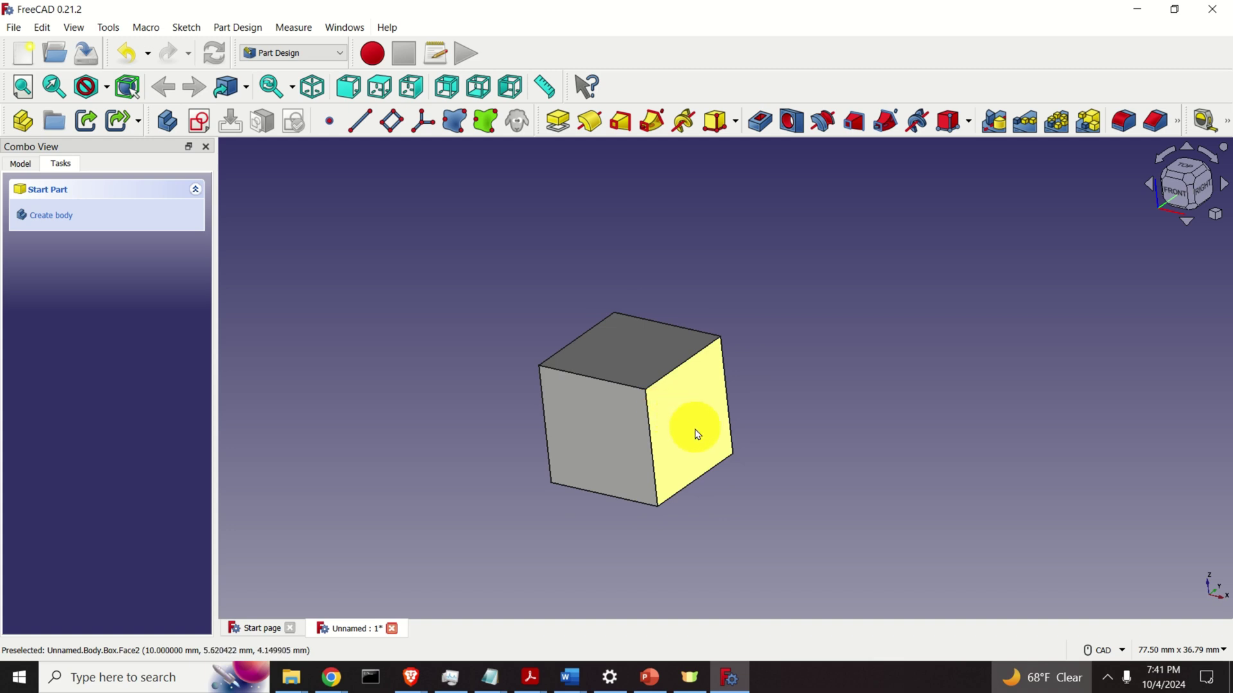
pyautogui.scroll(5, 680, 443)
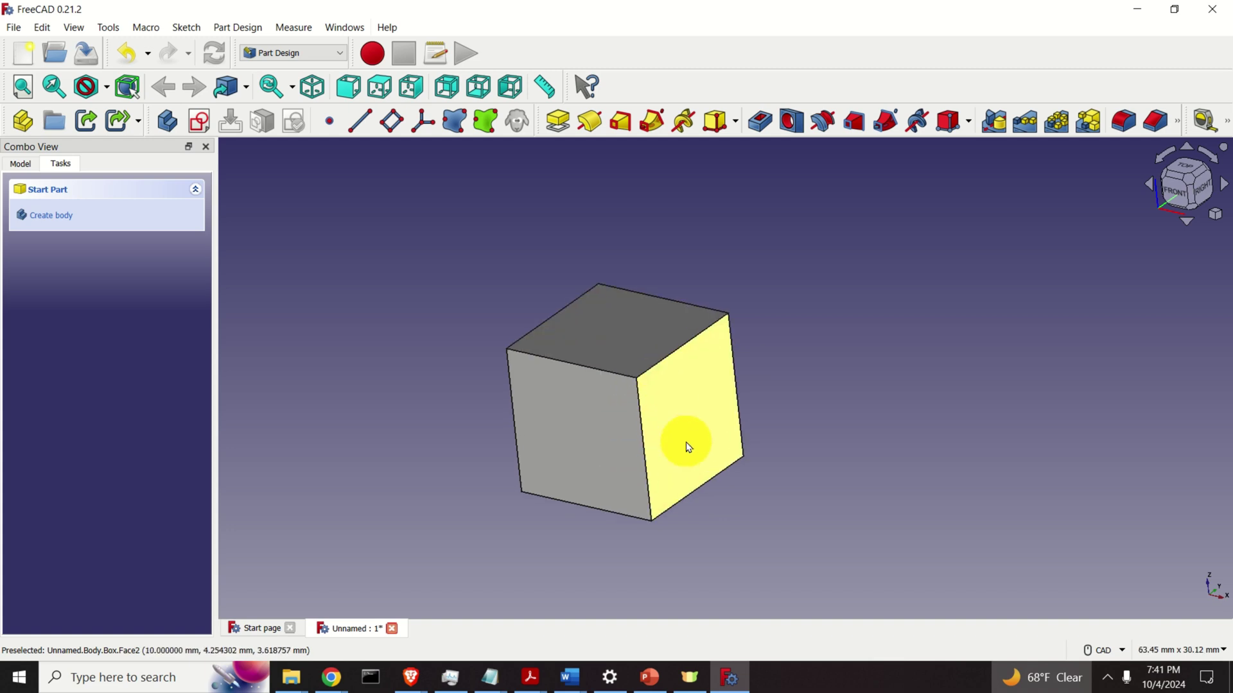
pyautogui.scroll(-2, 693, 443)
pyautogui.scroll(-4, 696, 447)
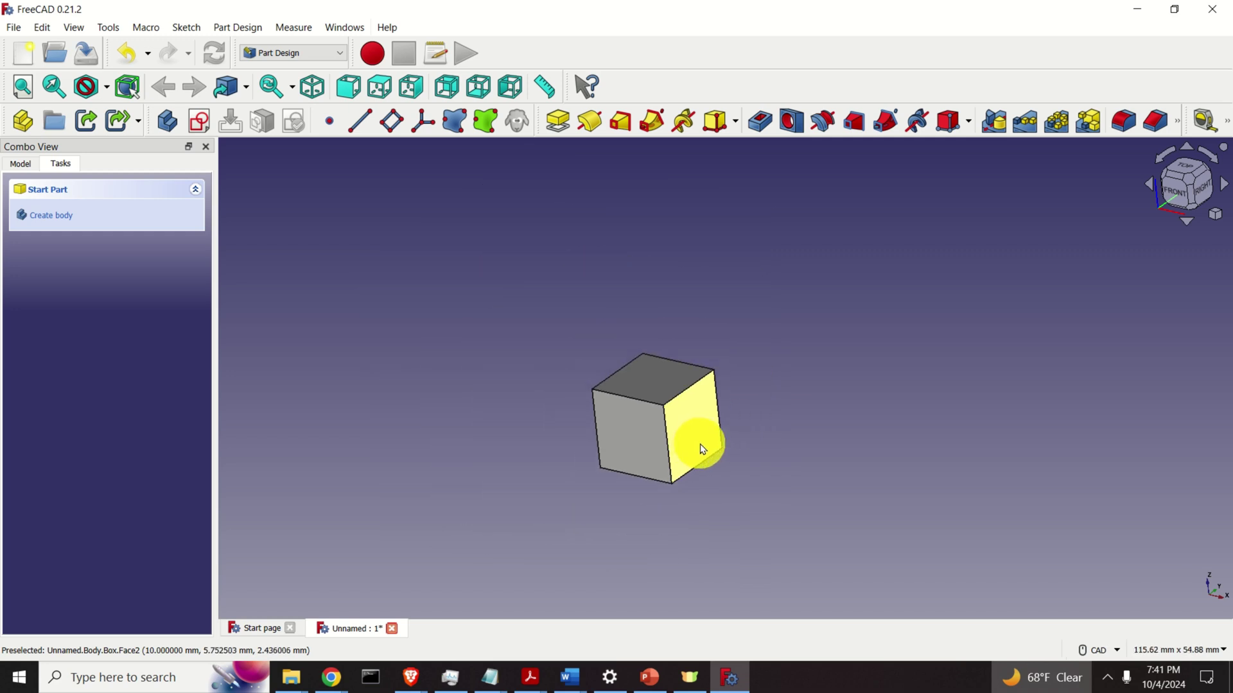
pyautogui.scroll(6, 702, 449)
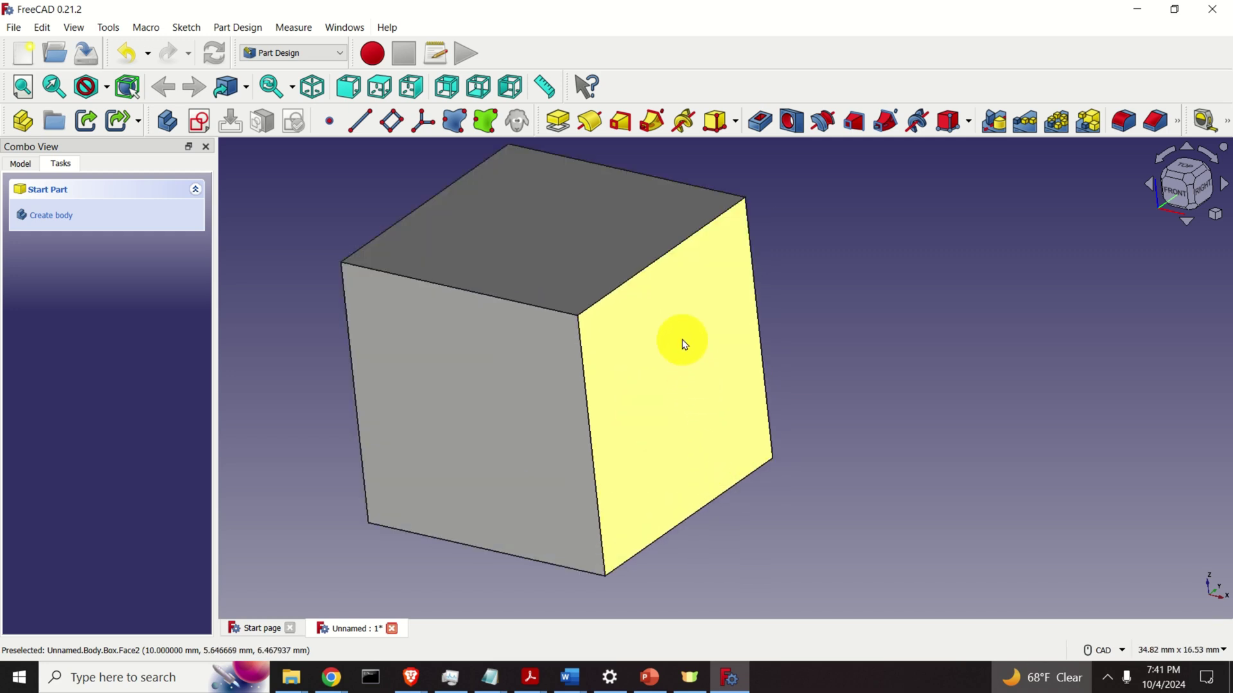
pyautogui.scroll(-4, 682, 341)
pyautogui.scroll(5, 676, 365)
pyautogui.scroll(-4, 674, 374)
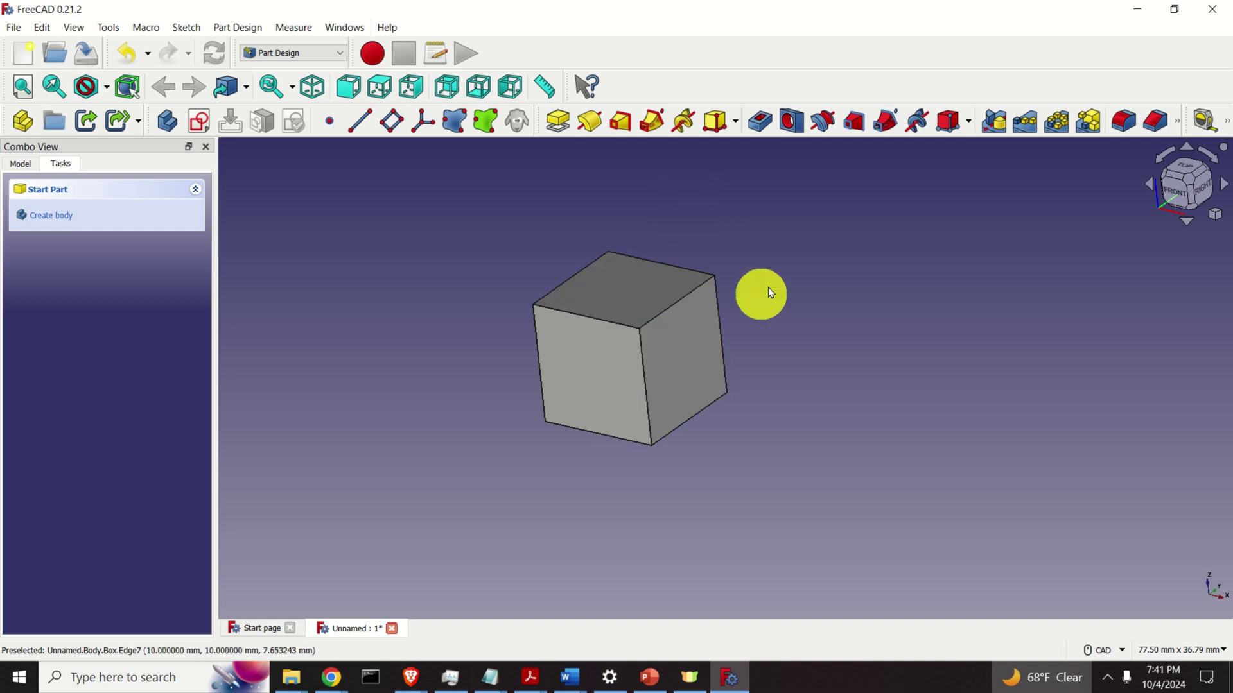
# - Delete the additive box feature, then select the Body in the Model tree
pyautogui.click(680, 366)
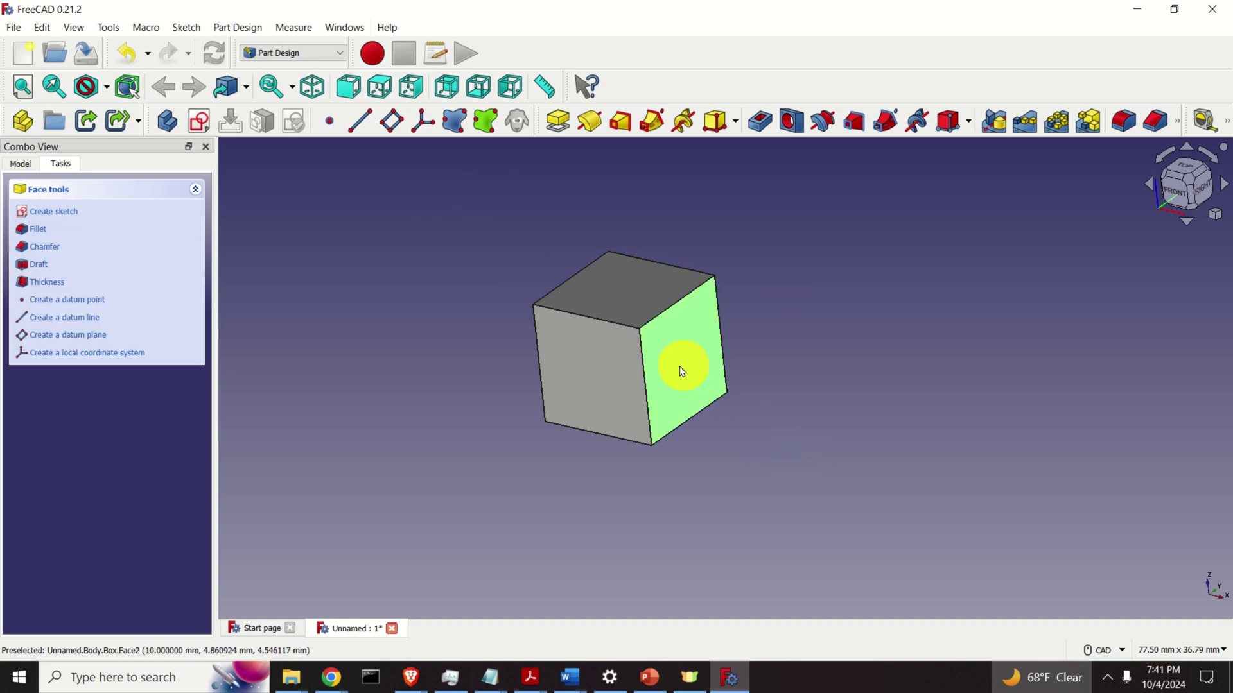
pyautogui.click(647, 406)
pyautogui.click(481, 237)
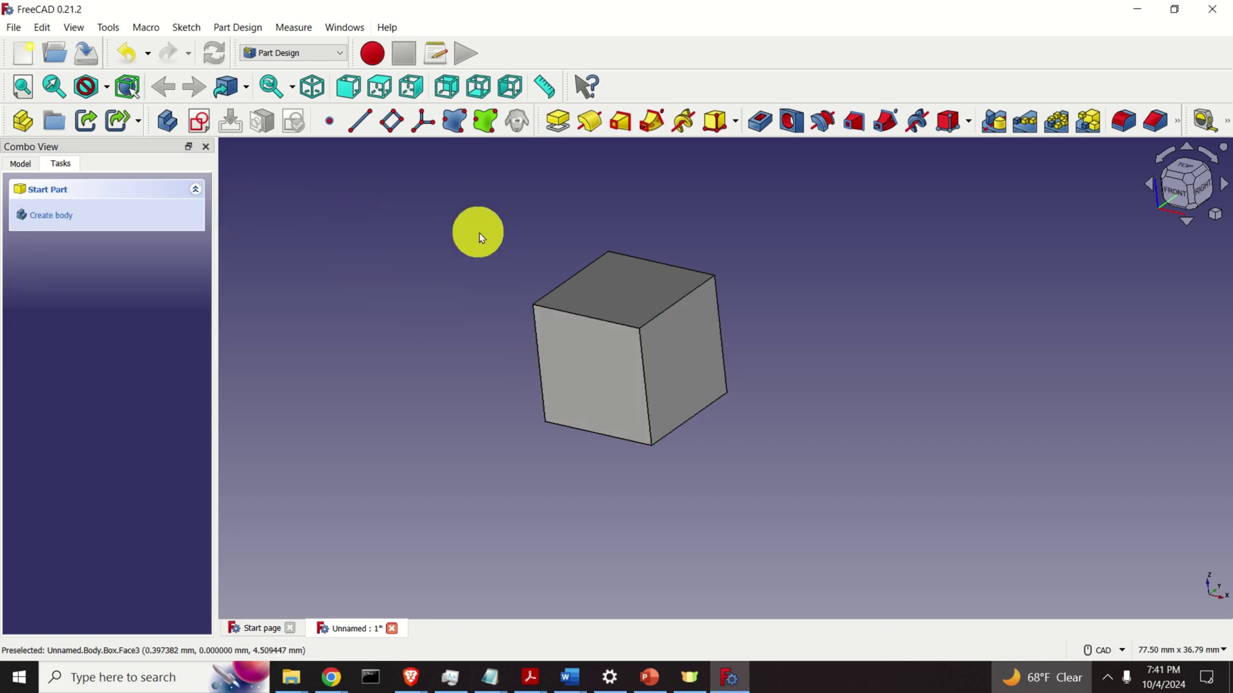
pyautogui.rightClick(443, 196)
pyautogui.click(380, 204)
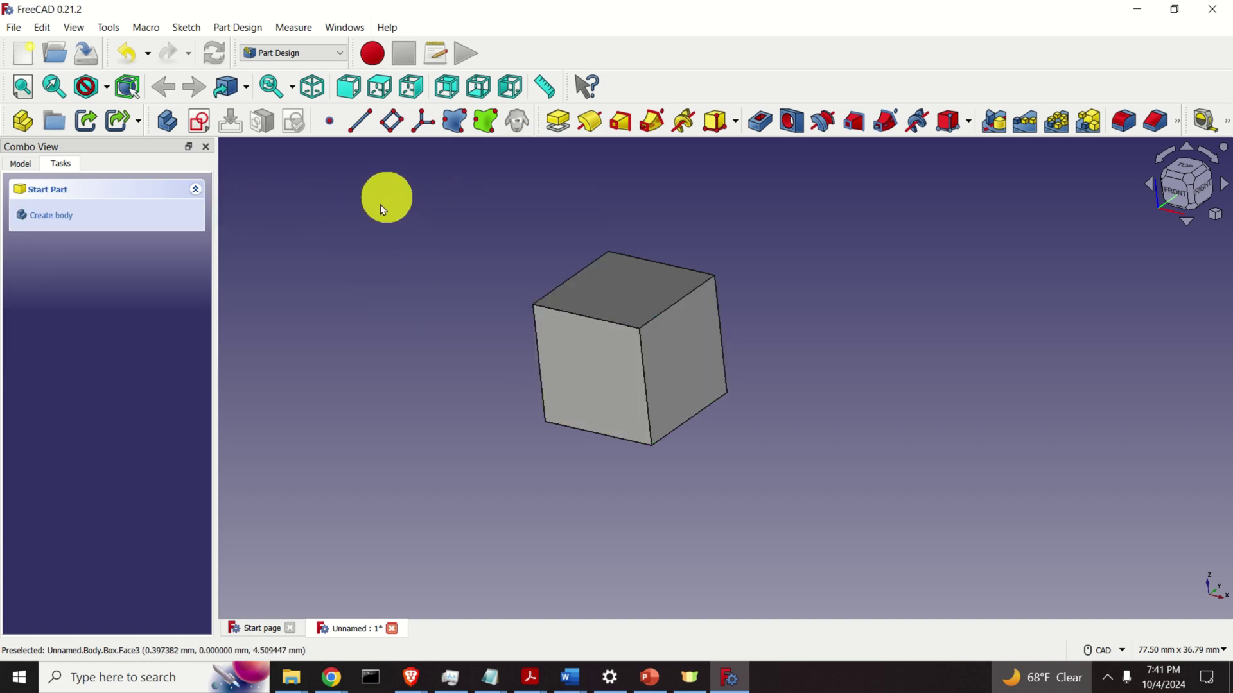
pyautogui.click(688, 375)
pyautogui.press('Delete')
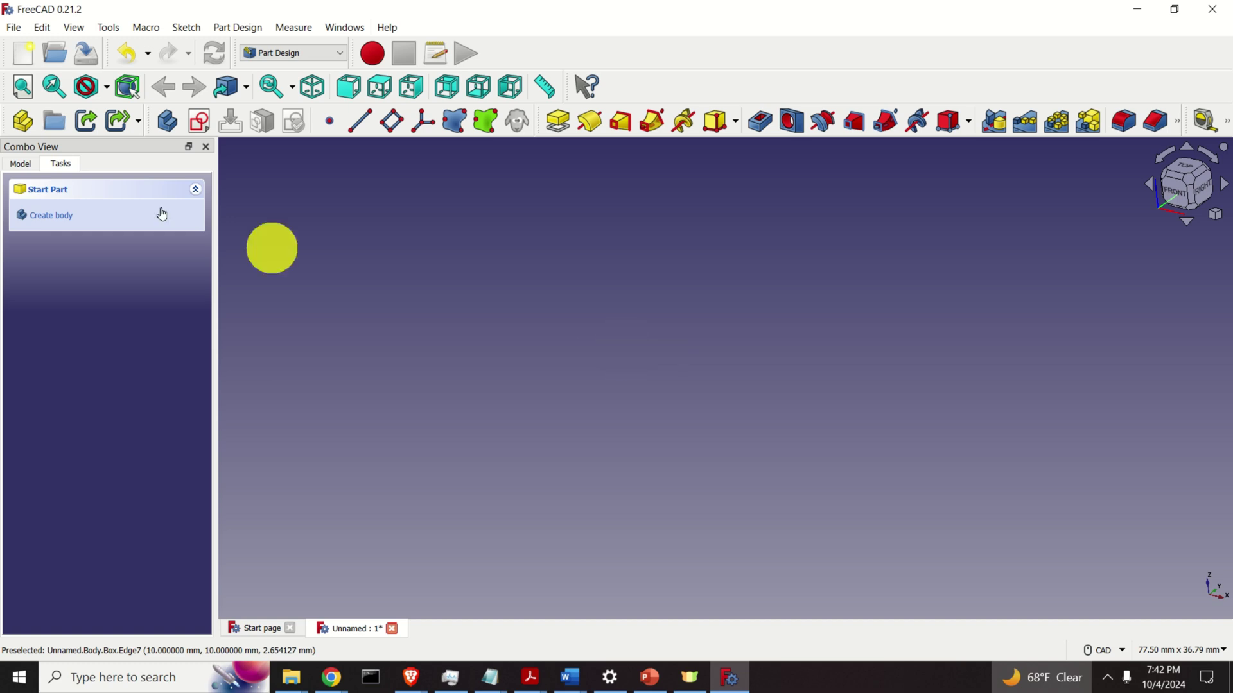
pyautogui.click(21, 164)
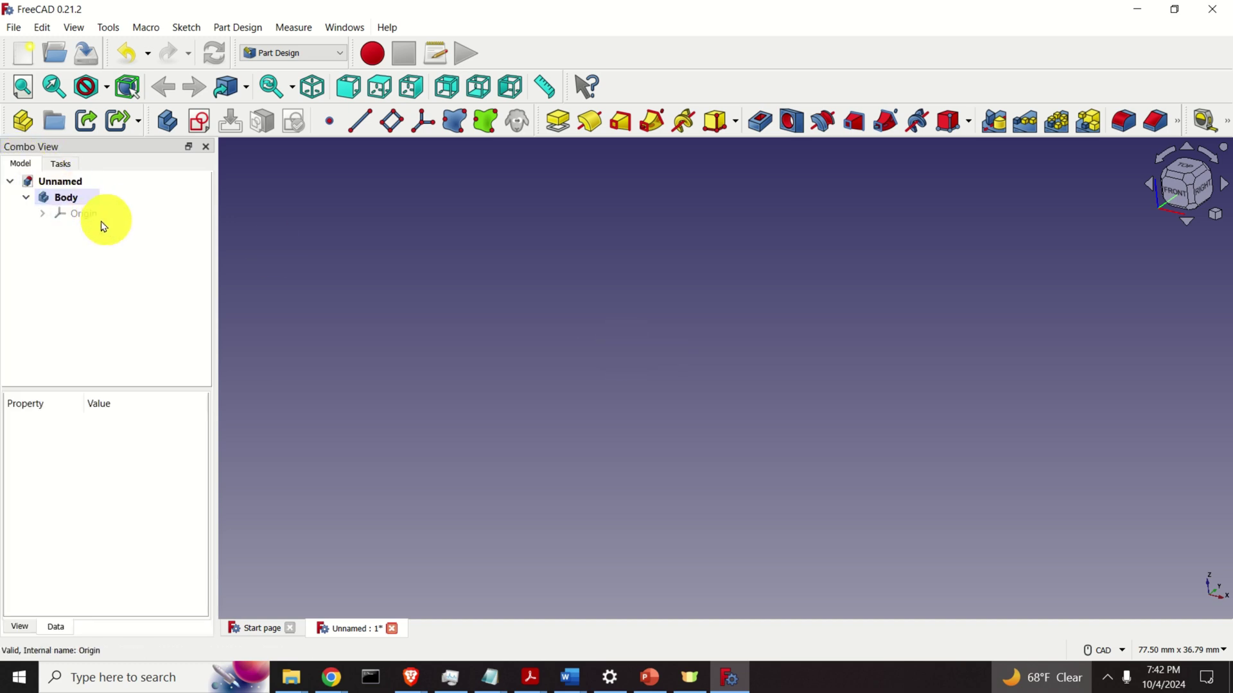
pyautogui.click(79, 203)
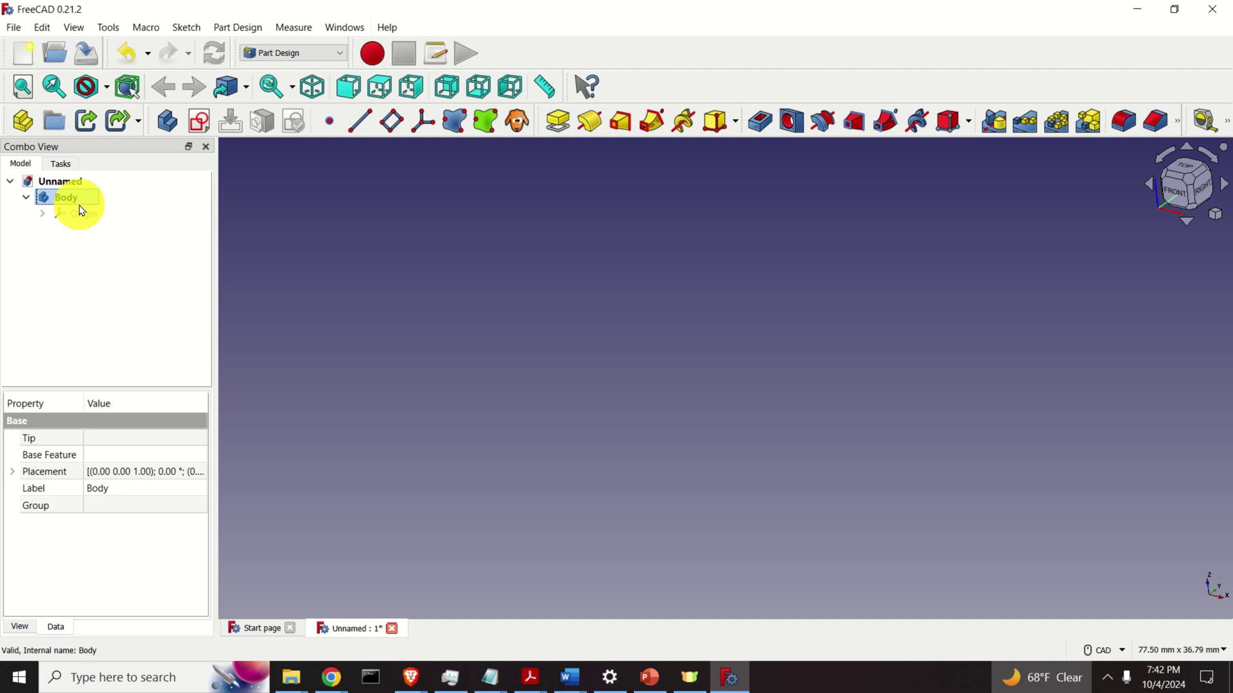
# - Start an XY-plane sketch and draw a centred rectangle from the origin to a lower-right corner
pyautogui.click(198, 134)
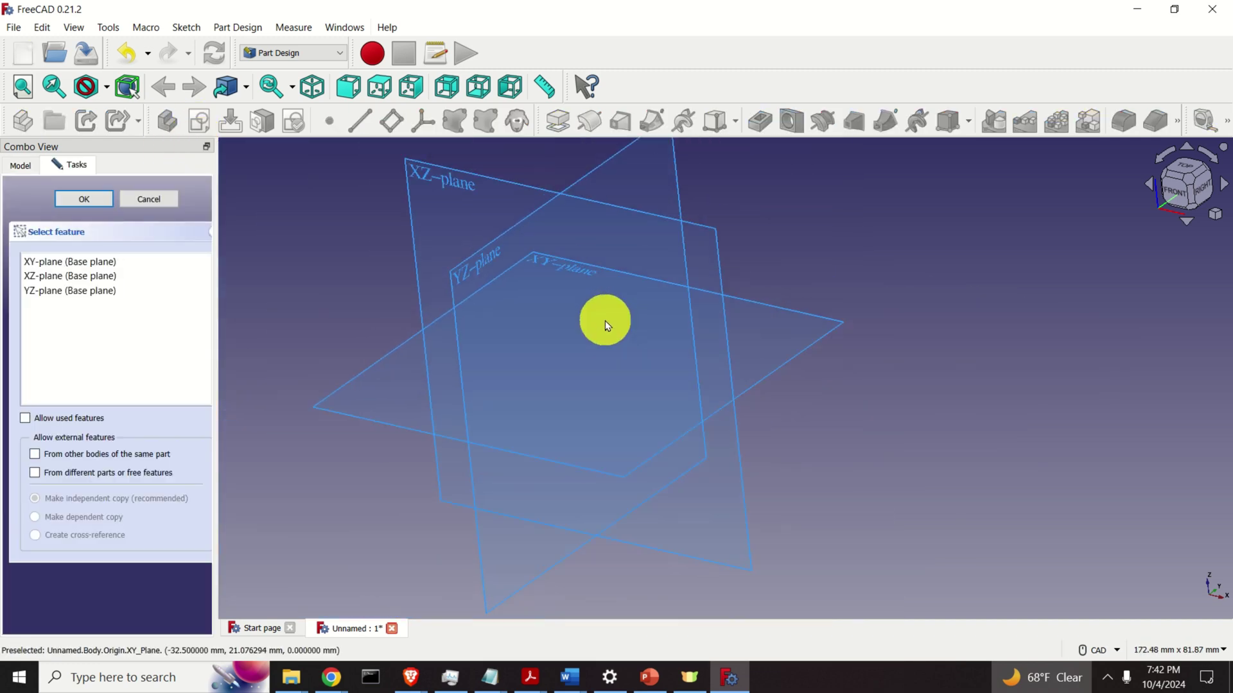
pyautogui.click(807, 345)
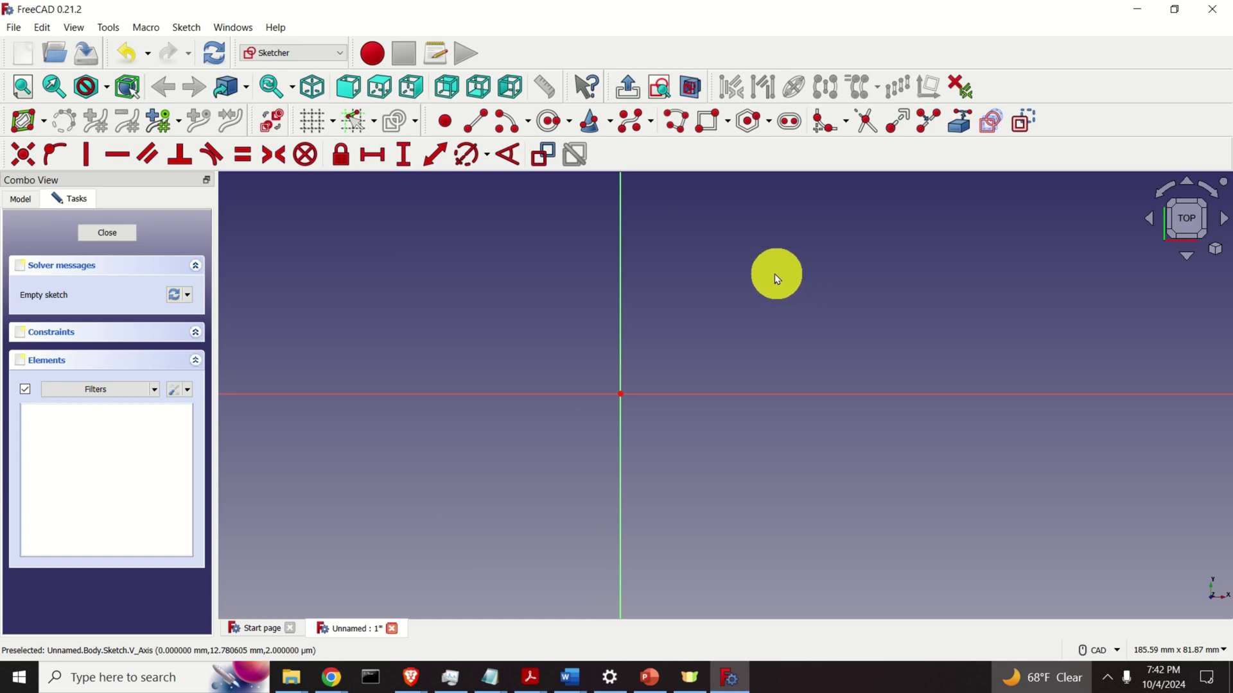
pyautogui.click(727, 125)
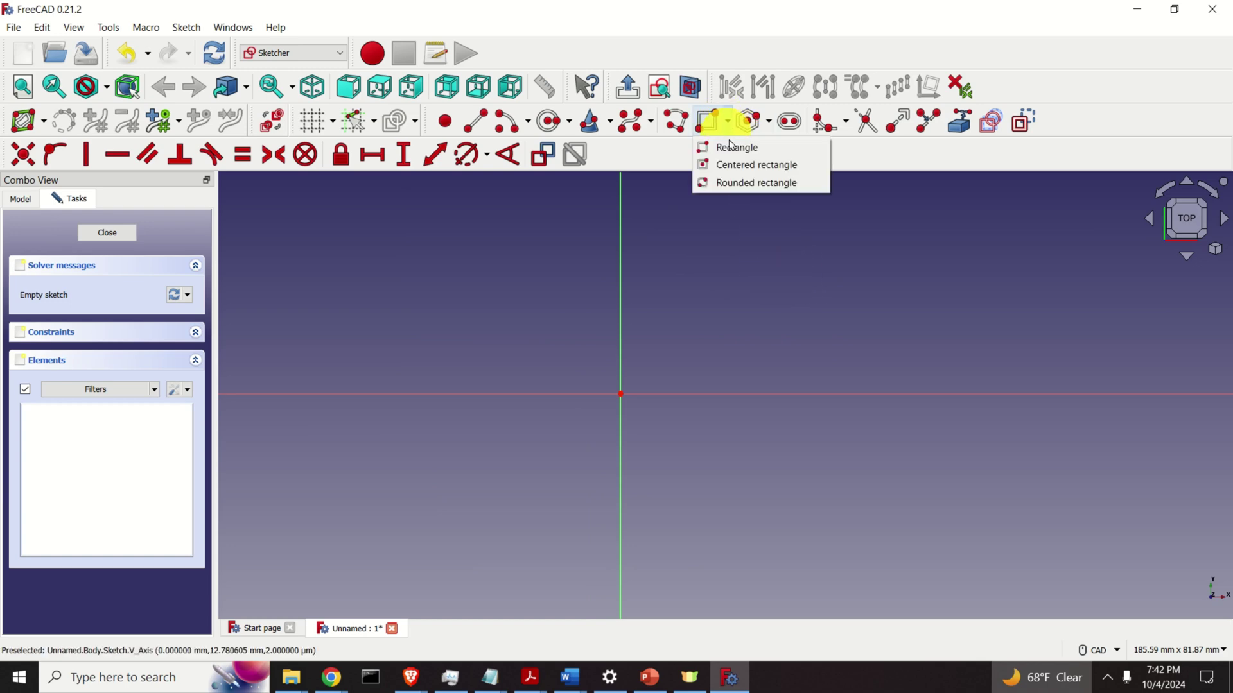
pyautogui.click(749, 166)
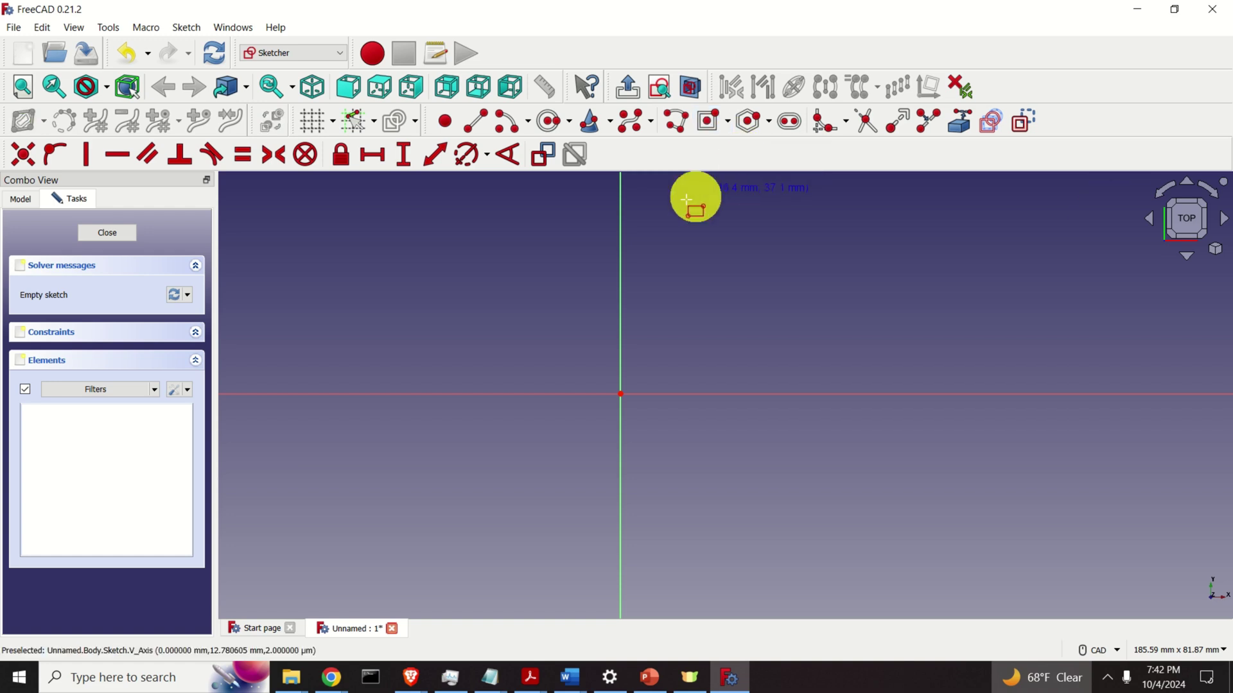
pyautogui.click(621, 394)
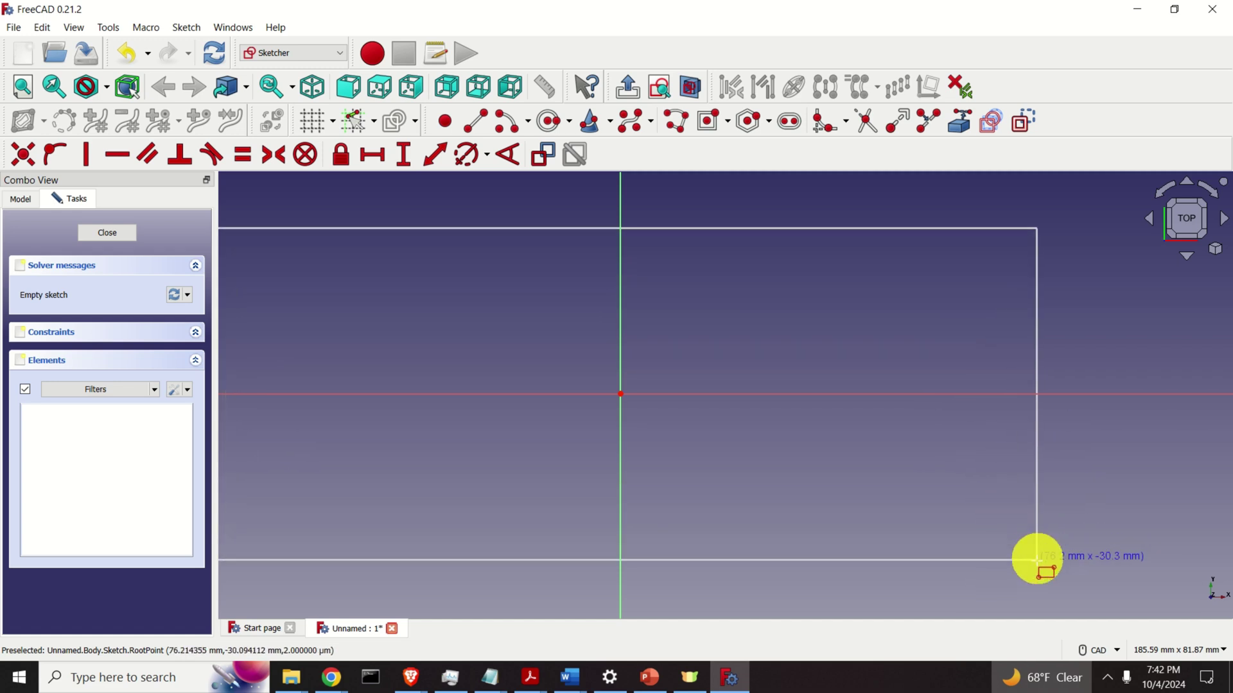
pyautogui.click(1082, 601)
pyautogui.scroll(-2, 814, 473)
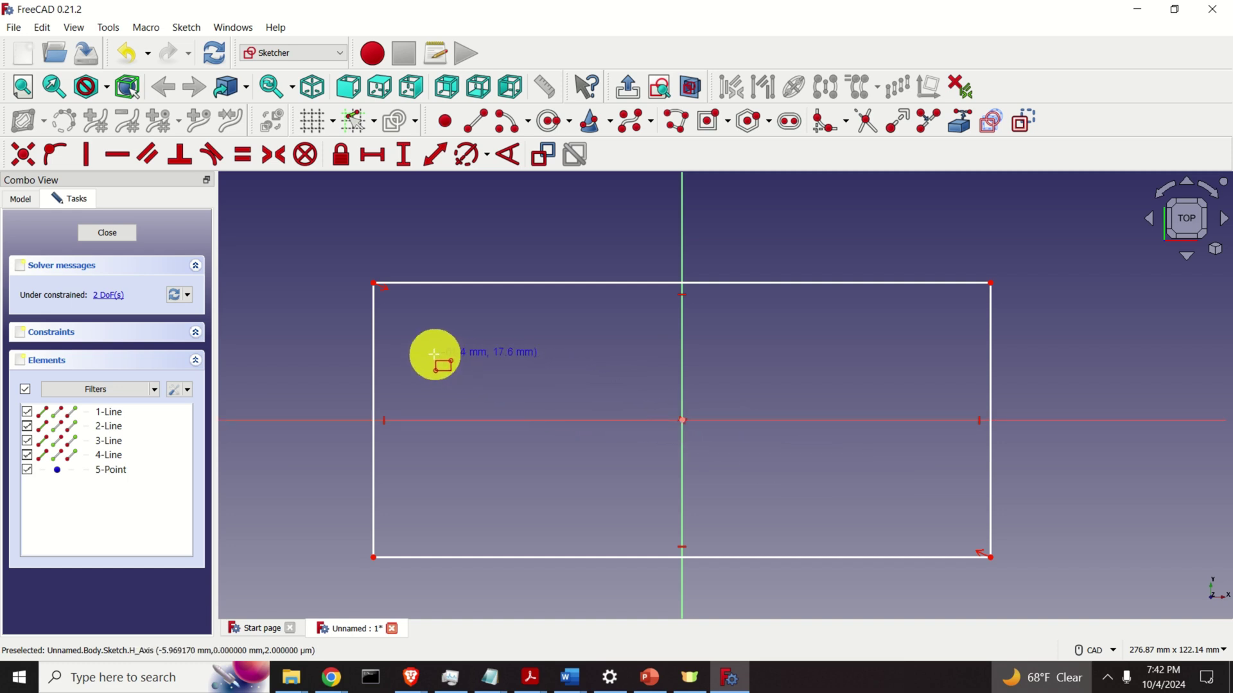
# - Draw an angled slot running from near the top-left corner down toward the lower left
pyautogui.scroll(1, 428, 358)
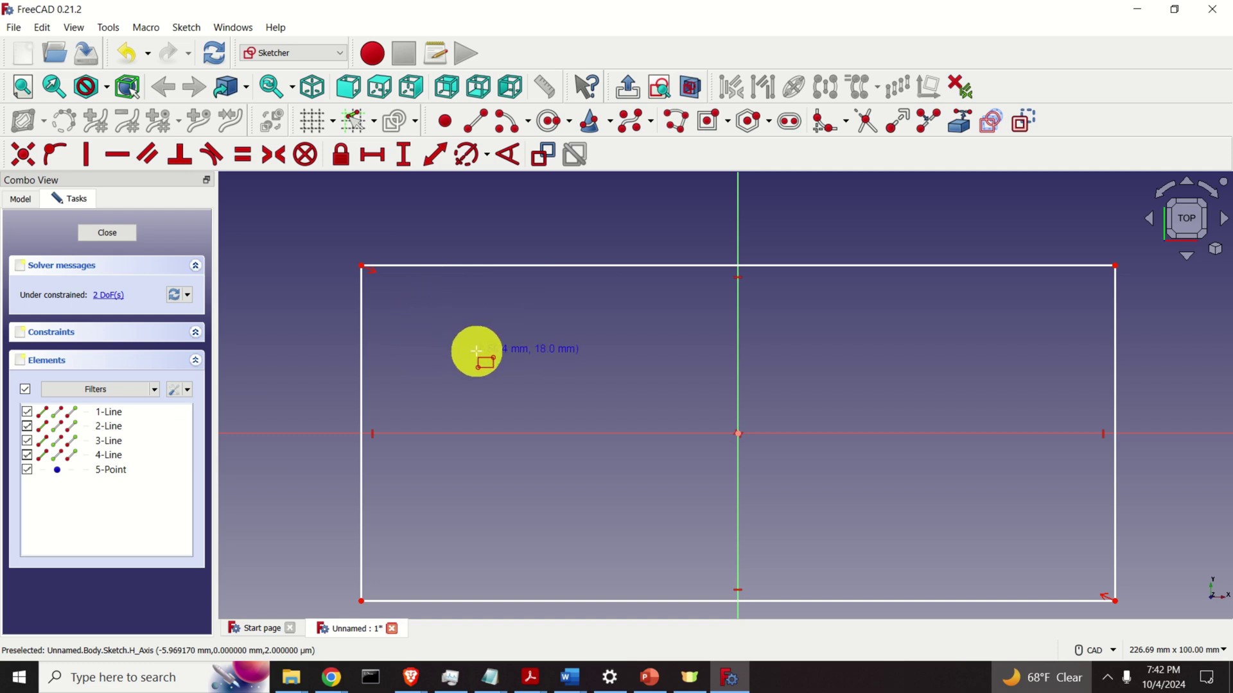
pyautogui.click(791, 122)
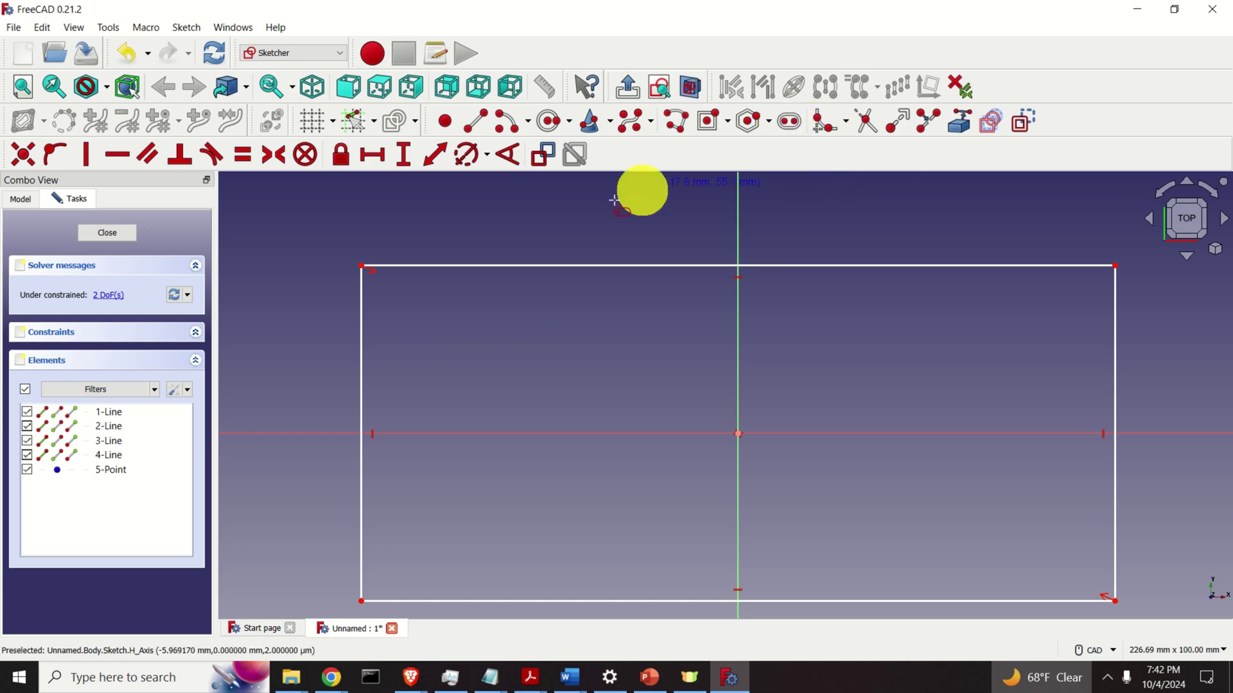
pyautogui.click(448, 295)
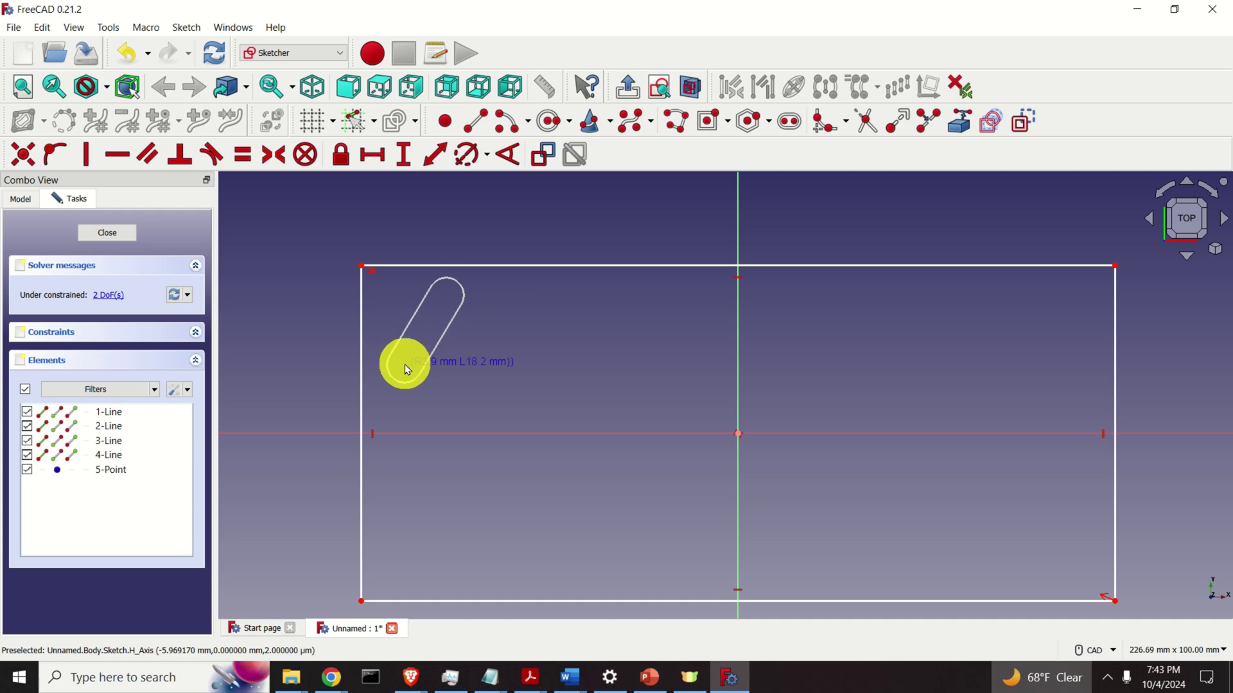
pyautogui.click(399, 361)
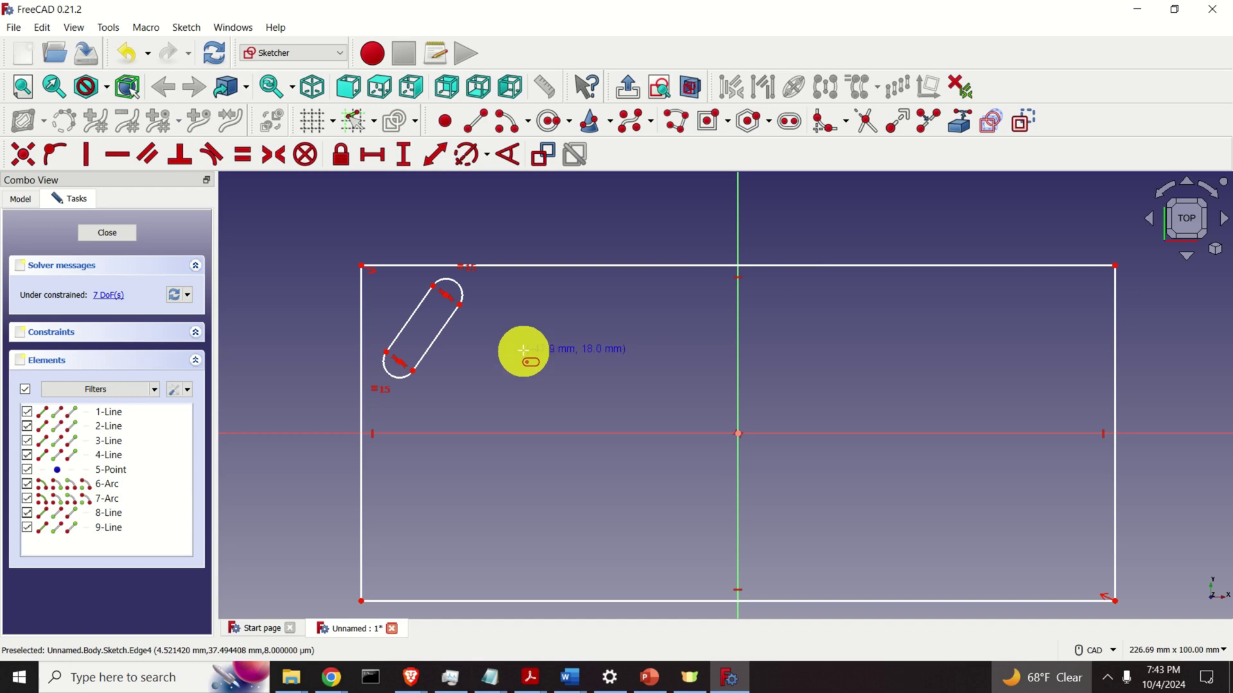
pyautogui.rightClick(517, 364)
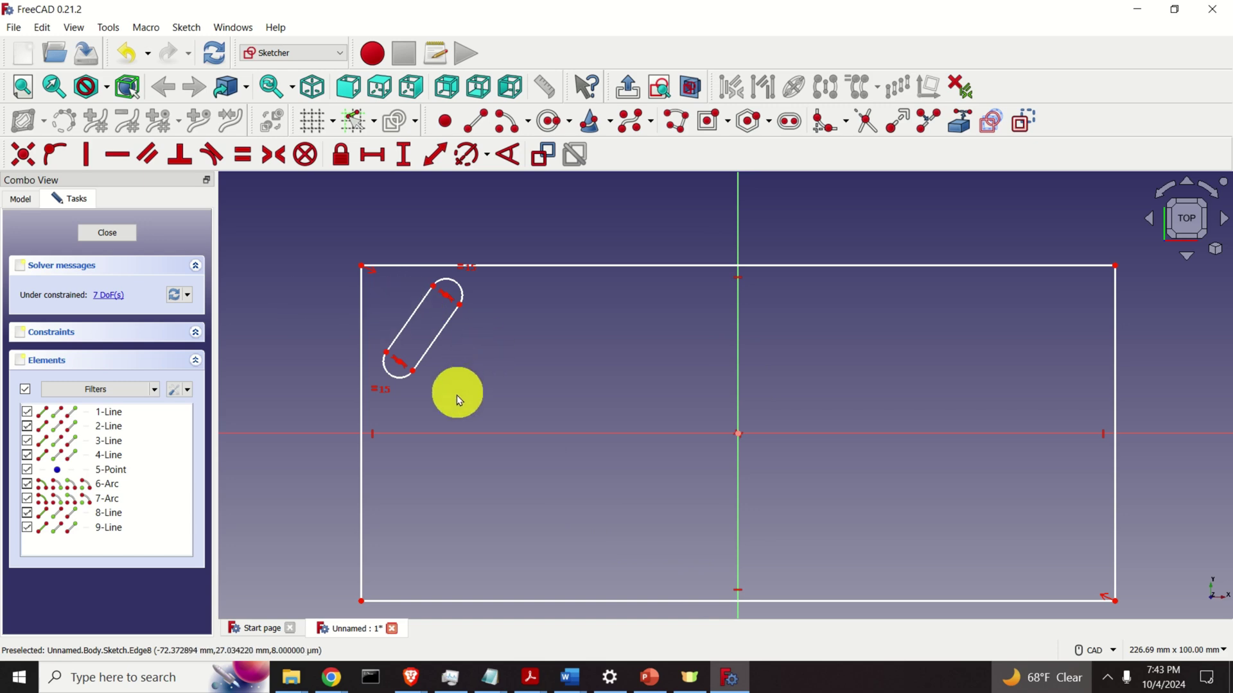
# - Mirror the upper-left slot across the vertical axis using Symmetry
pyautogui.moveTo(408, 363); pyautogui.dragTo(376, 277)
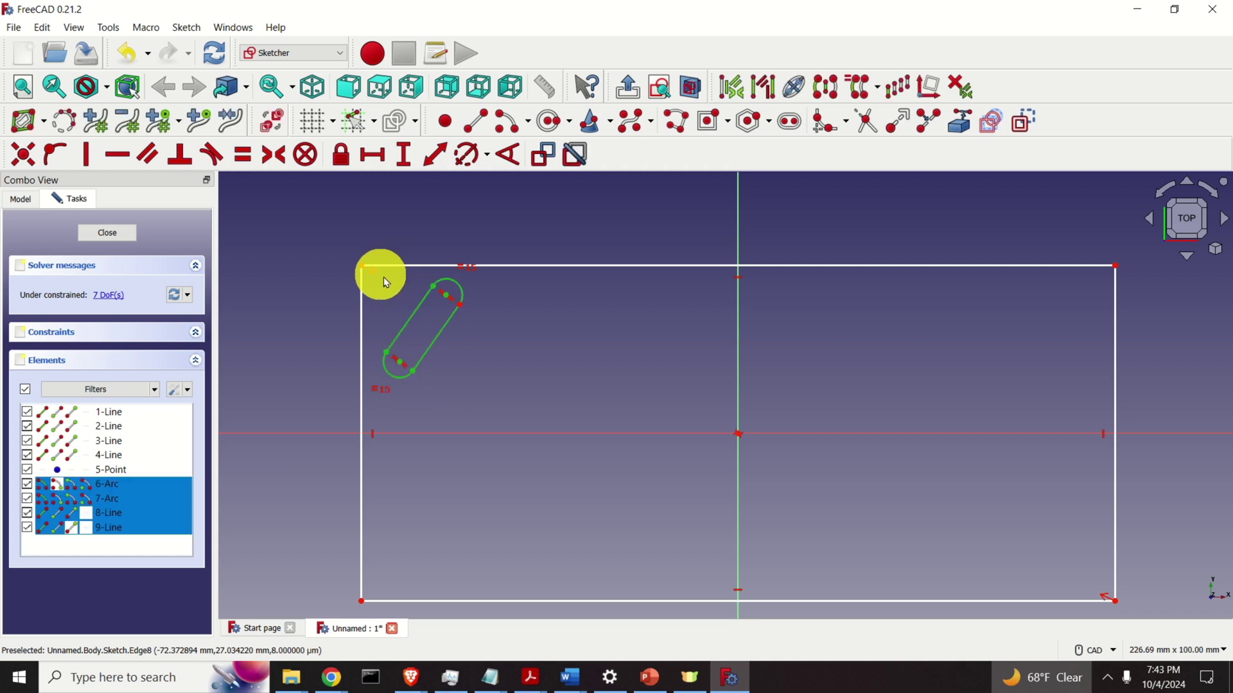
pyautogui.scroll(3, 432, 317)
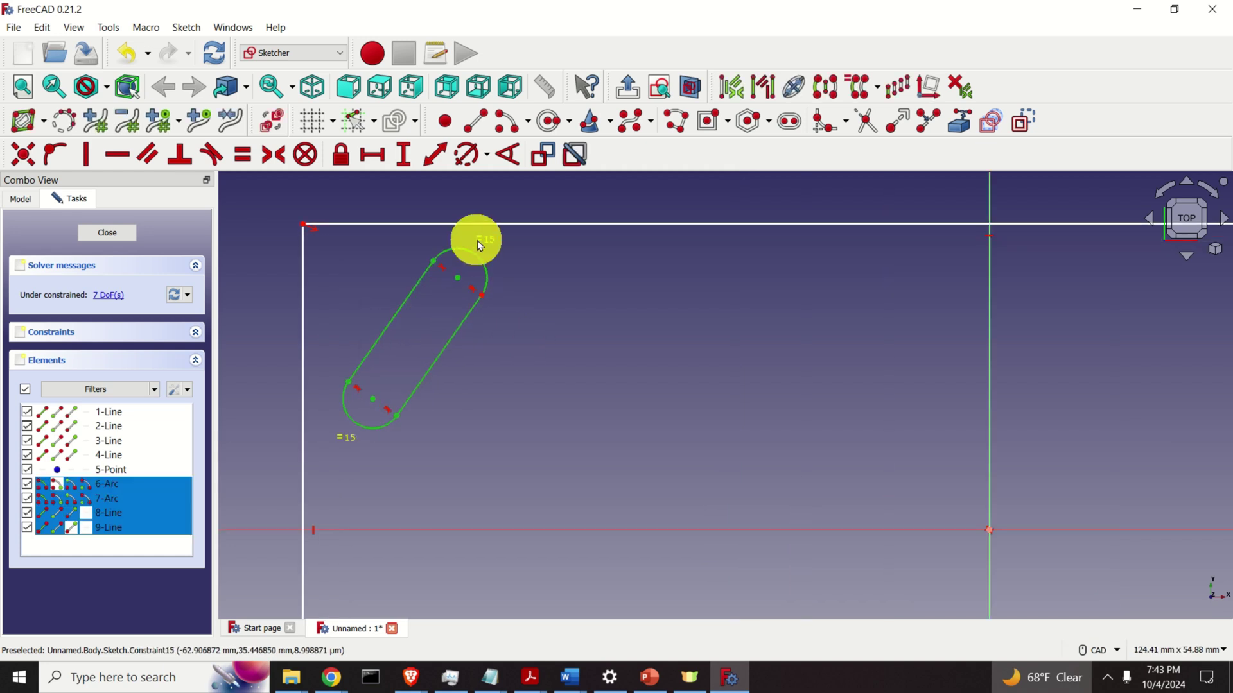
pyautogui.scroll(-2, 457, 379)
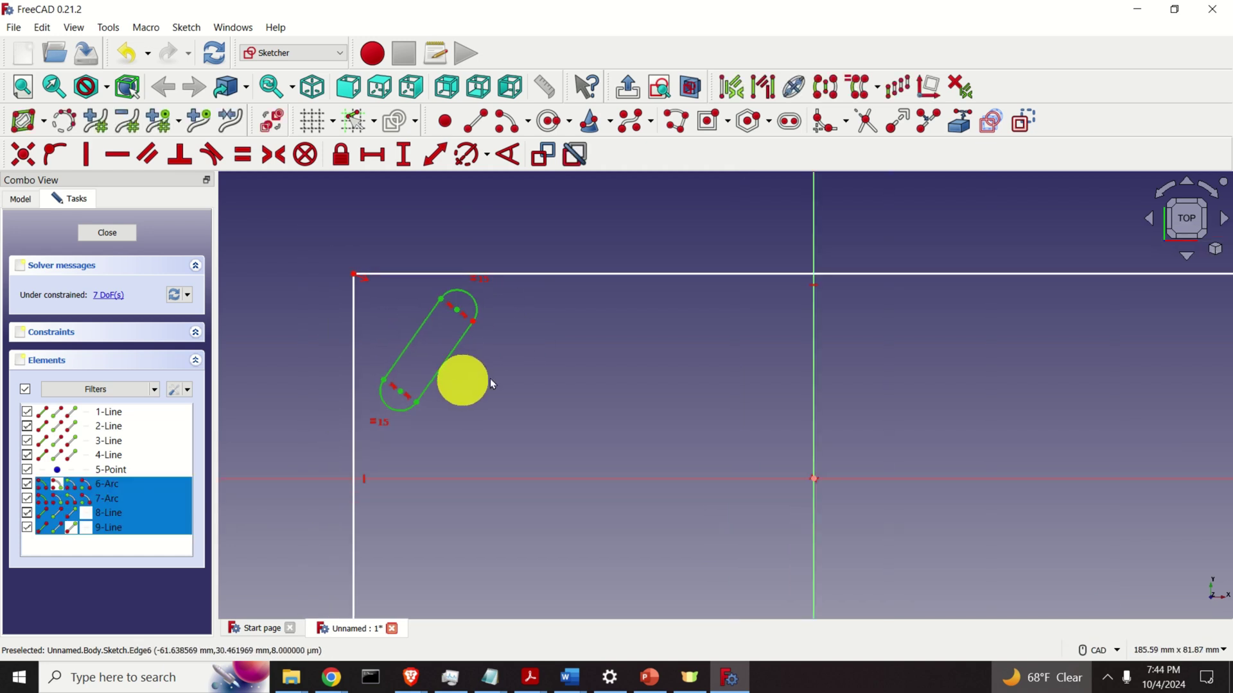
pyautogui.click(813, 359)
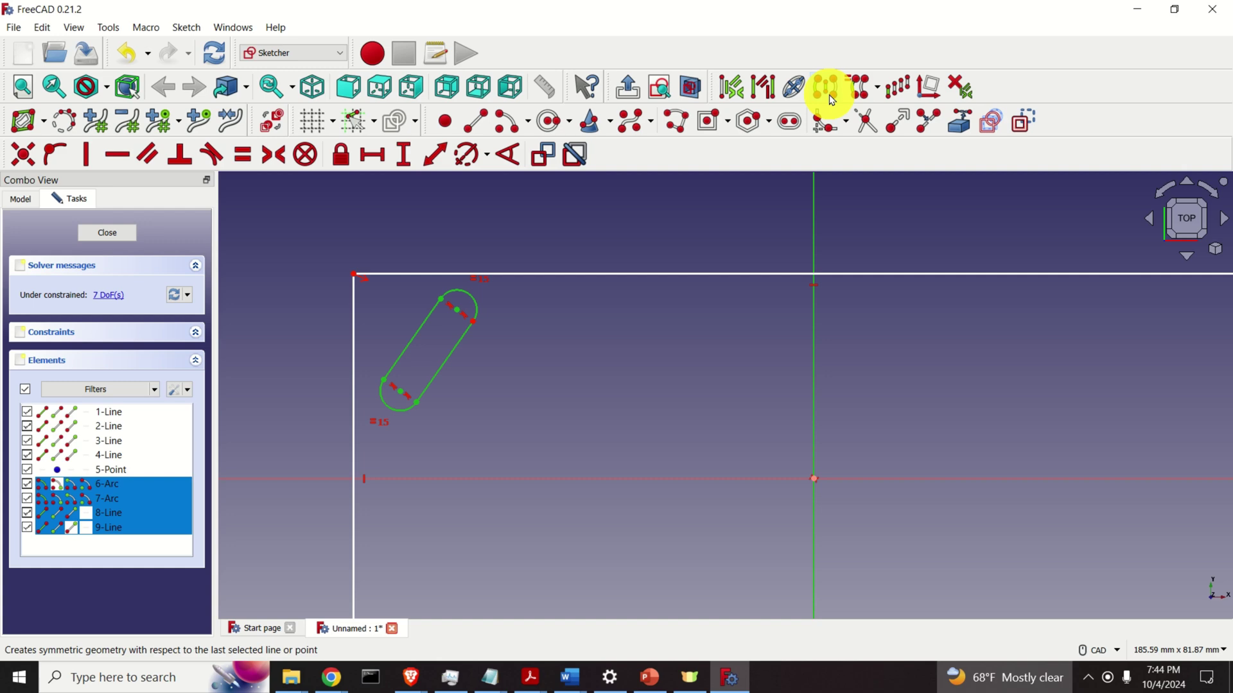
pyautogui.click(829, 96)
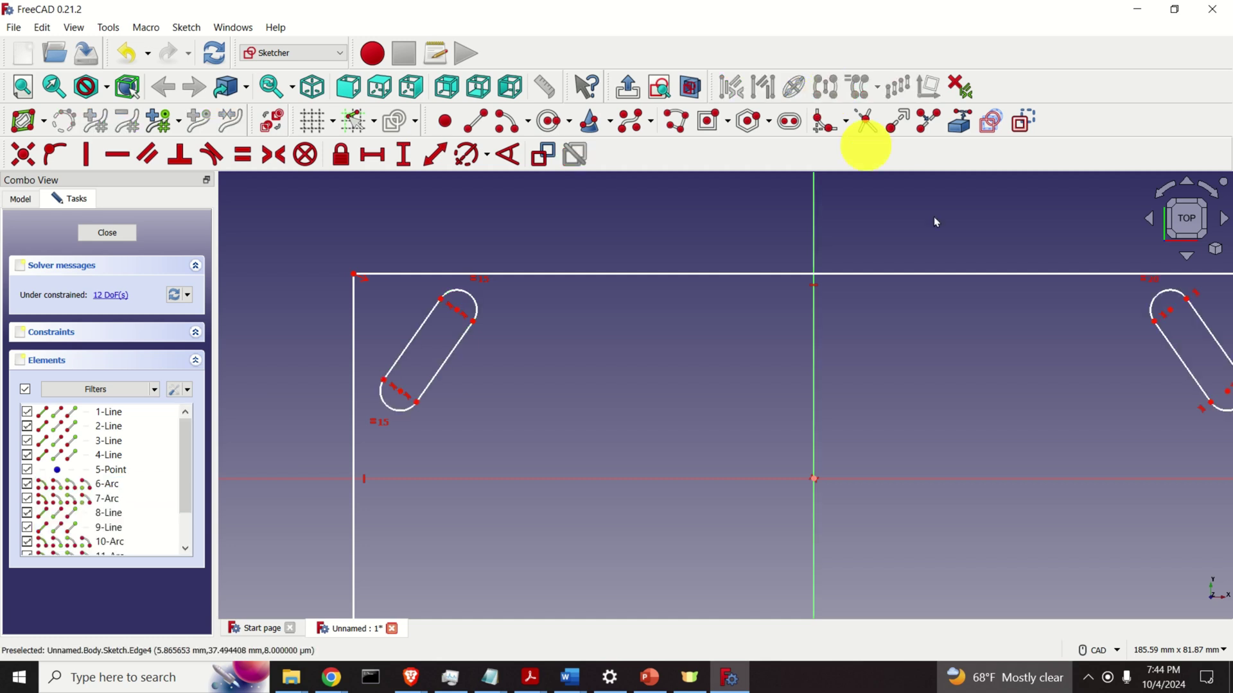
pyautogui.scroll(-3, 1024, 336)
pyautogui.moveTo(1068, 344); pyautogui.dragTo(959, 364, button='middle')
pyautogui.scroll(4, 959, 360)
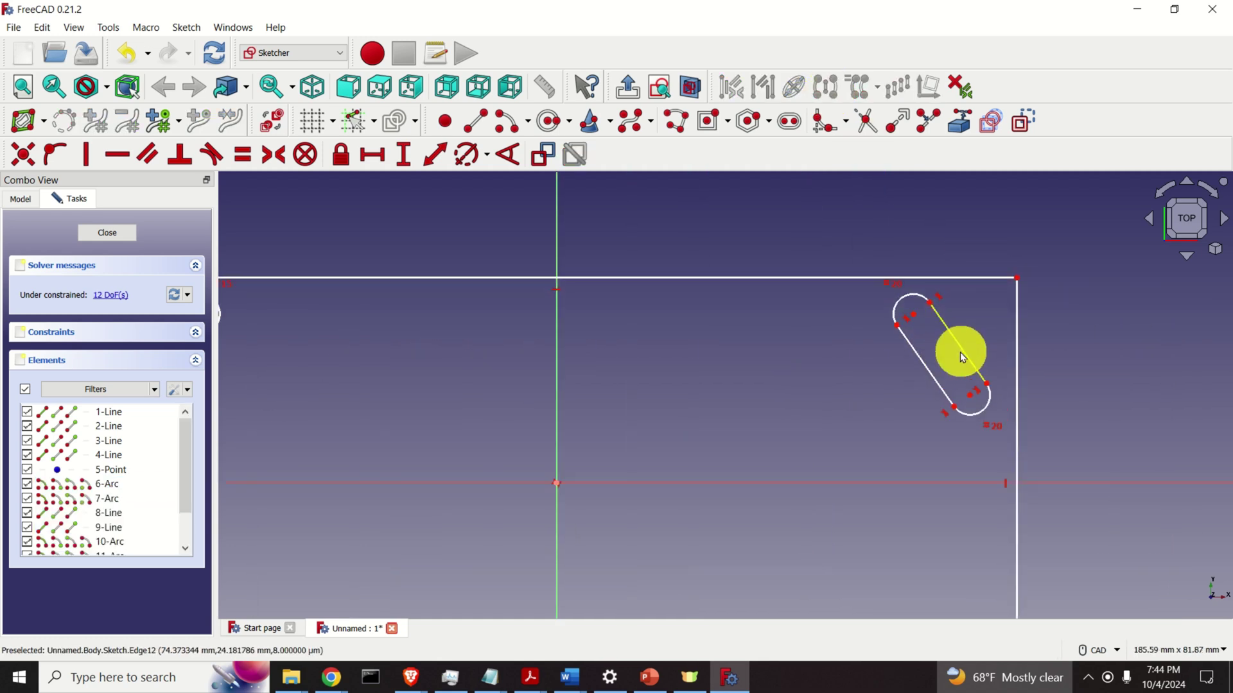
pyautogui.scroll(-5, 959, 357)
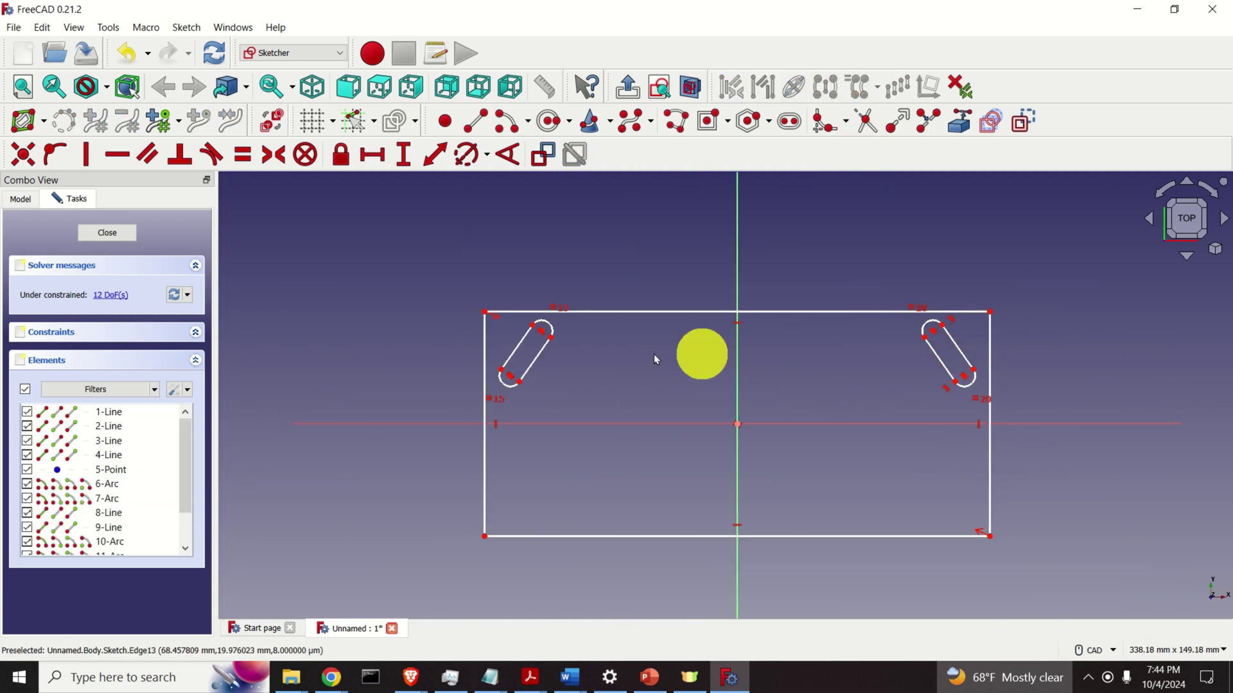
pyautogui.scroll(2, 581, 391)
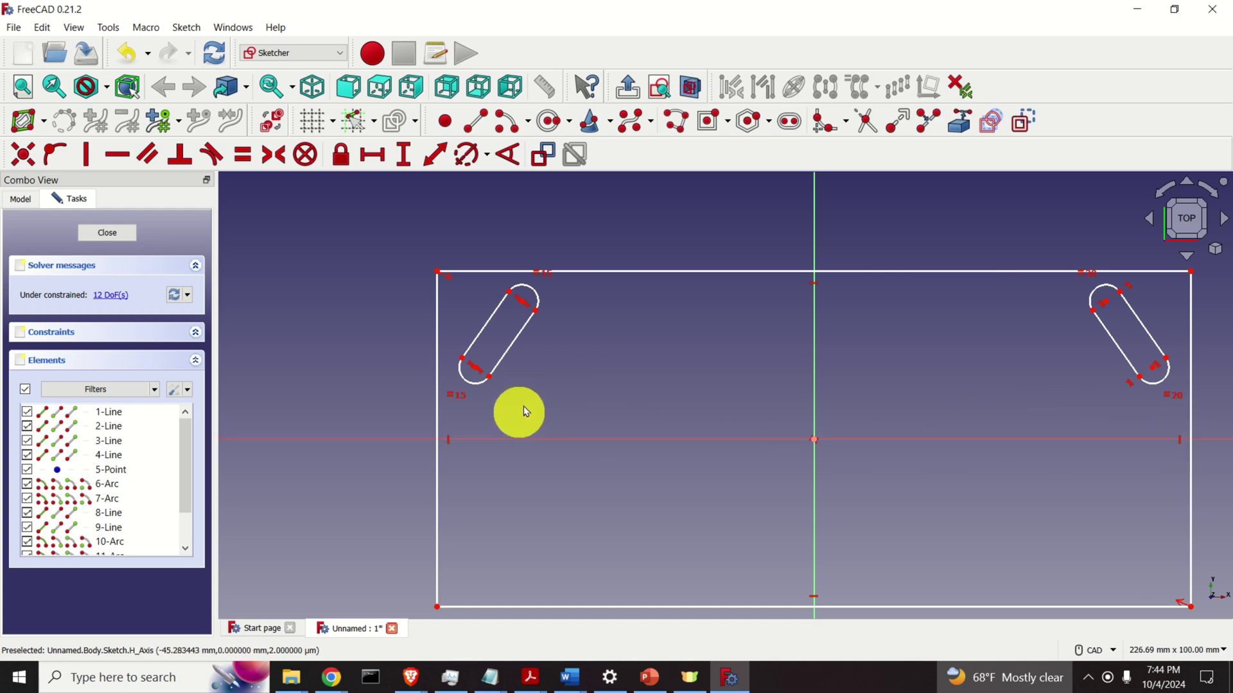
# - Select both top slots and mirror them across the horizontal axis
pyautogui.moveTo(566, 409); pyautogui.dragTo(450, 285)
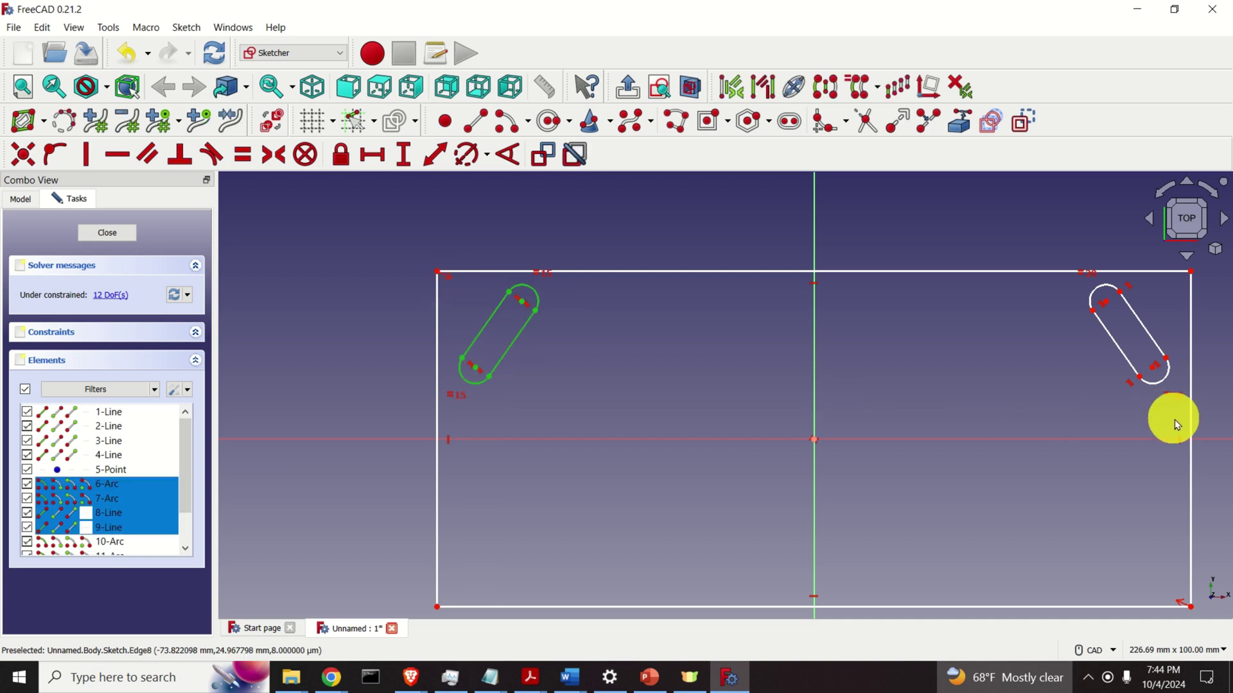
pyautogui.moveTo(1175, 421); pyautogui.dragTo(1053, 278)
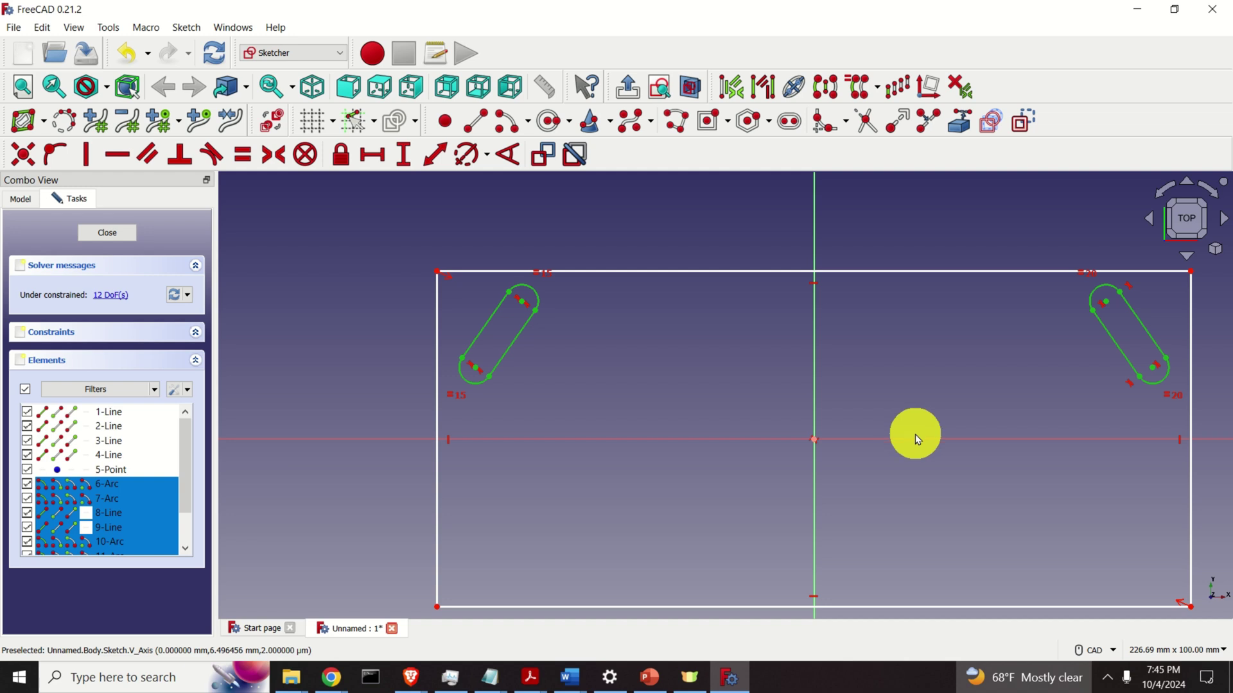
pyautogui.click(949, 440)
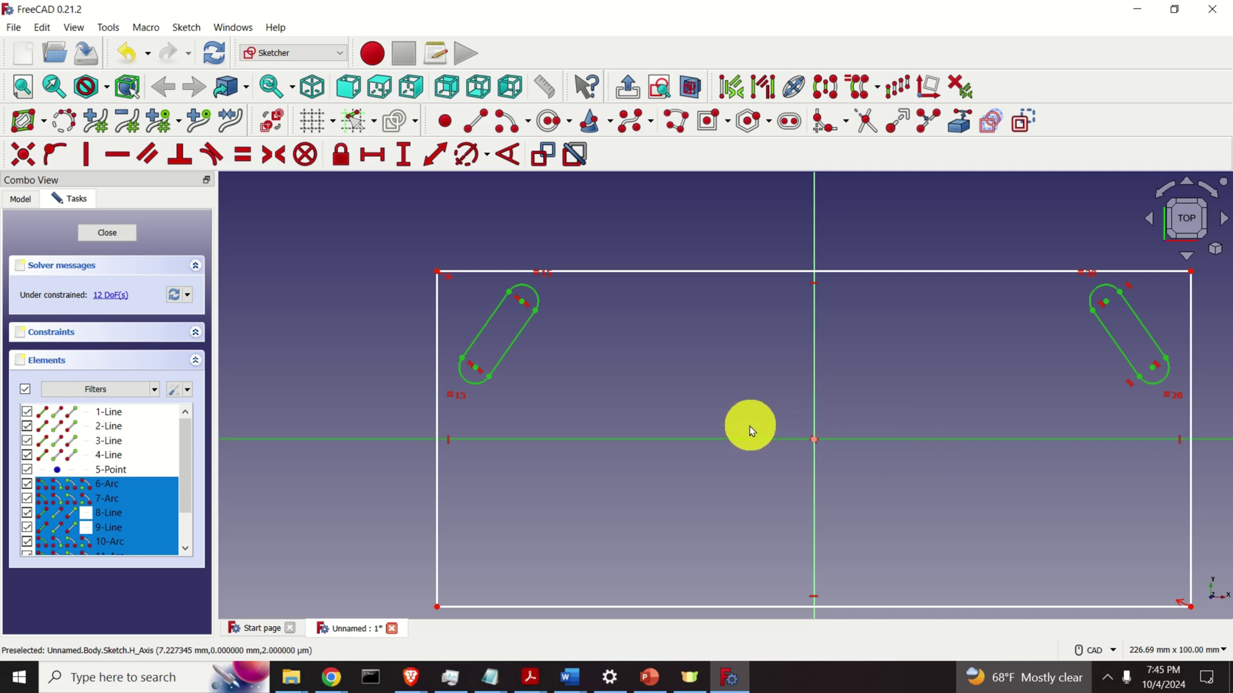
pyautogui.click(828, 97)
pyautogui.scroll(2, 929, 464)
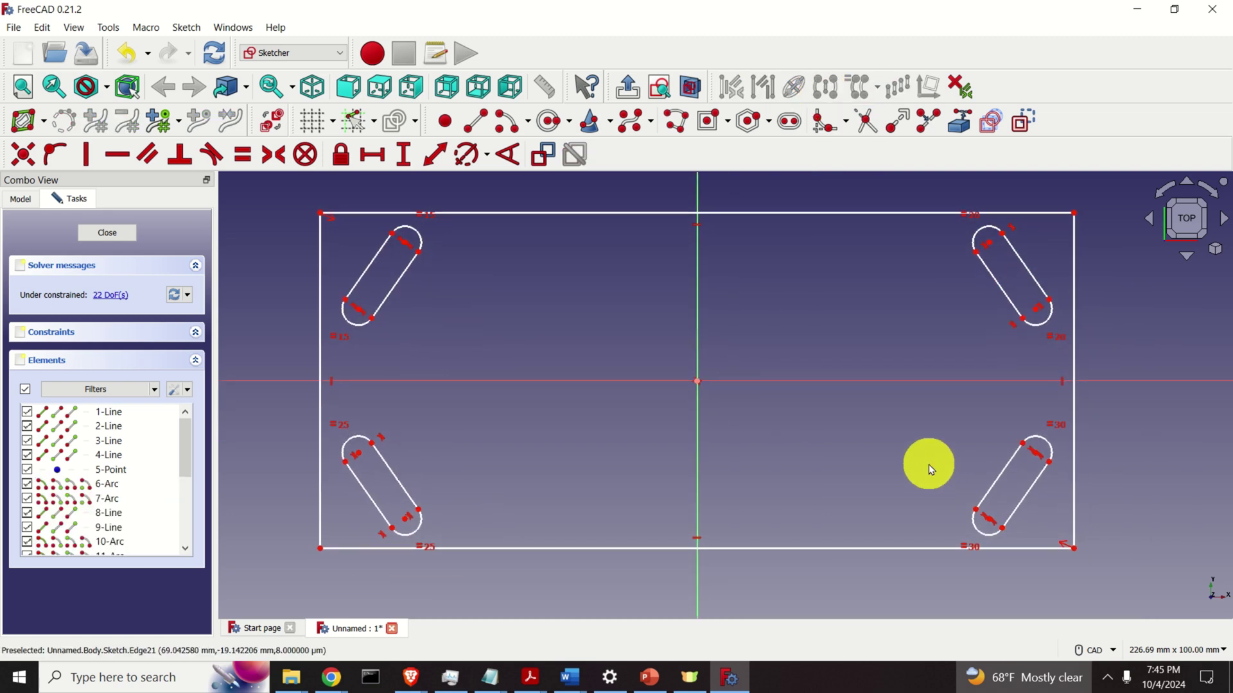
pyautogui.scroll(-1, 841, 465)
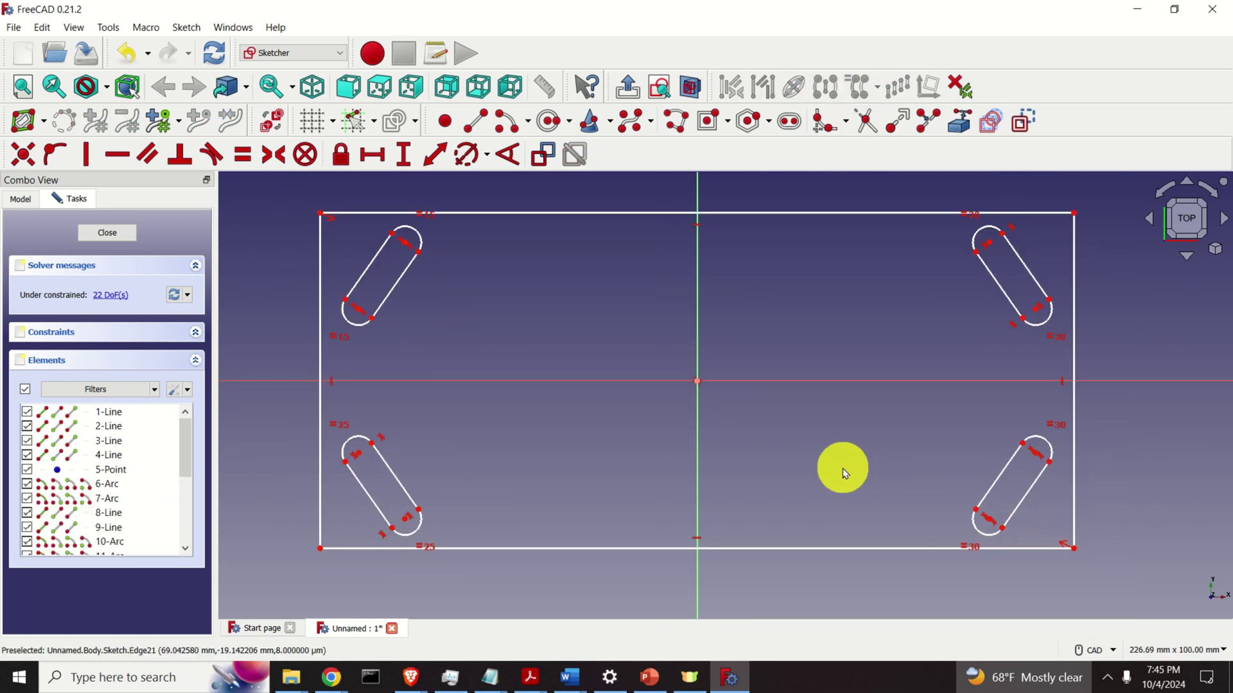
# - Draw a small circle just left of the plate centre, beside the lower-left slot
pyautogui.scroll(-1, 1066, 282)
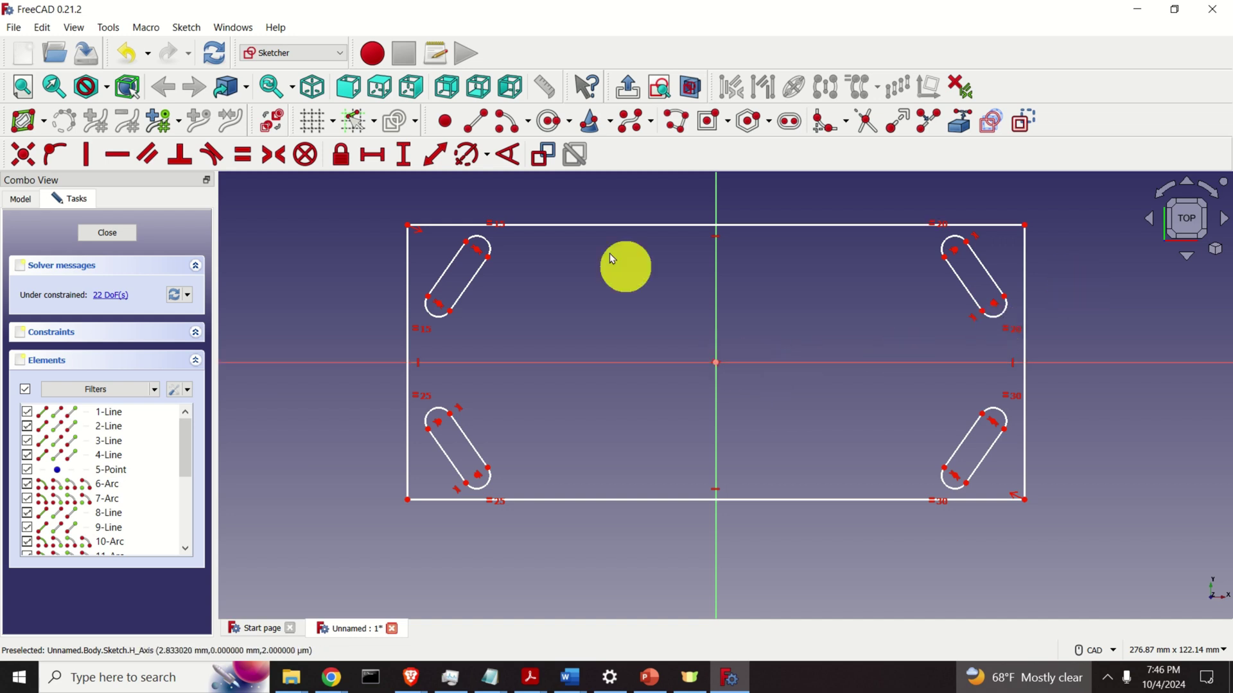
pyautogui.scroll(1, 583, 433)
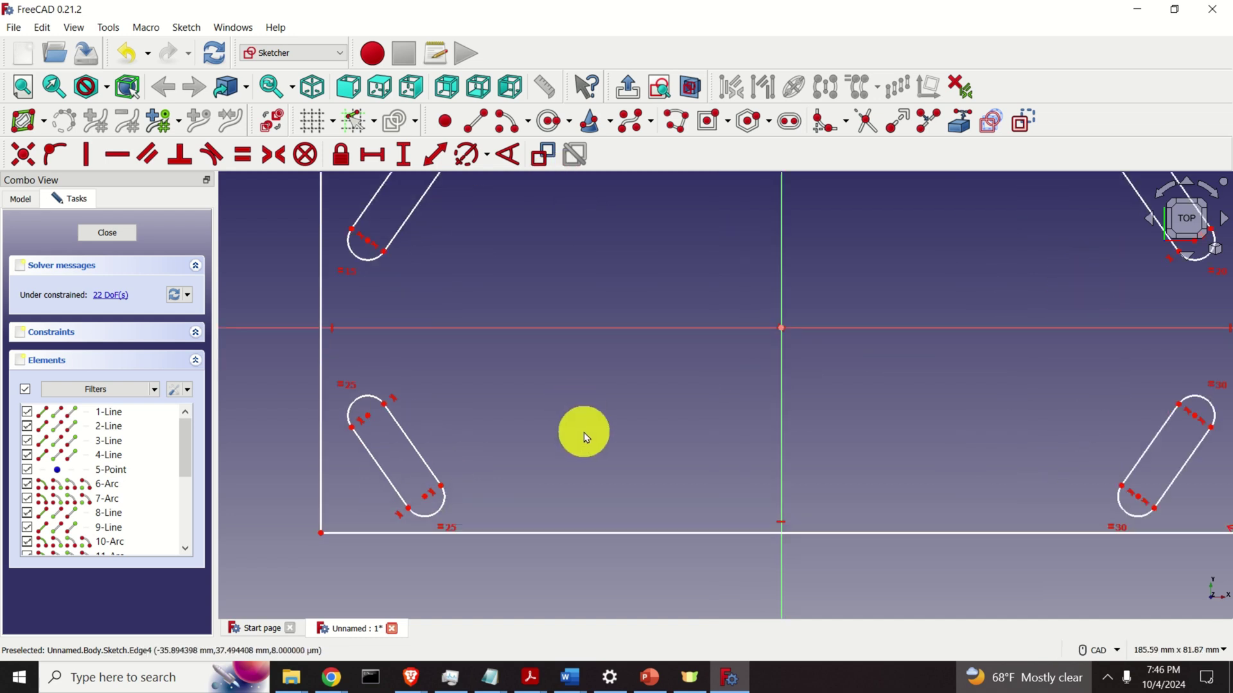
pyautogui.click(550, 121)
pyautogui.click(528, 416)
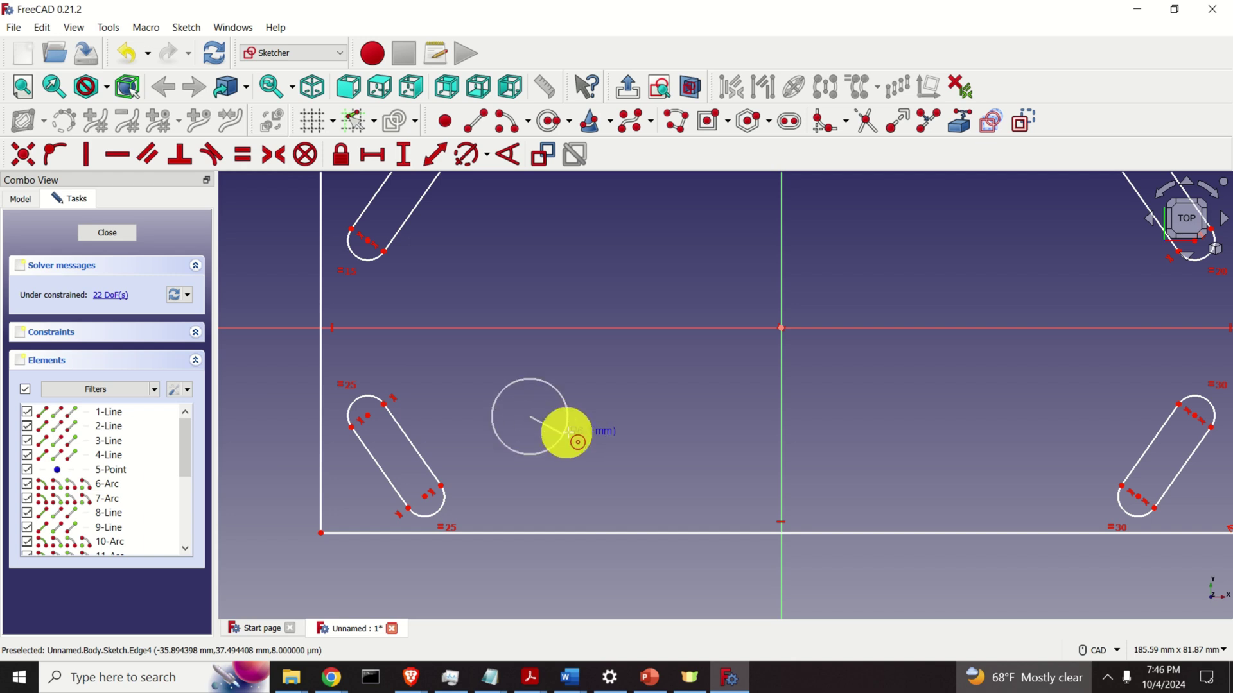
pyautogui.click(536, 431)
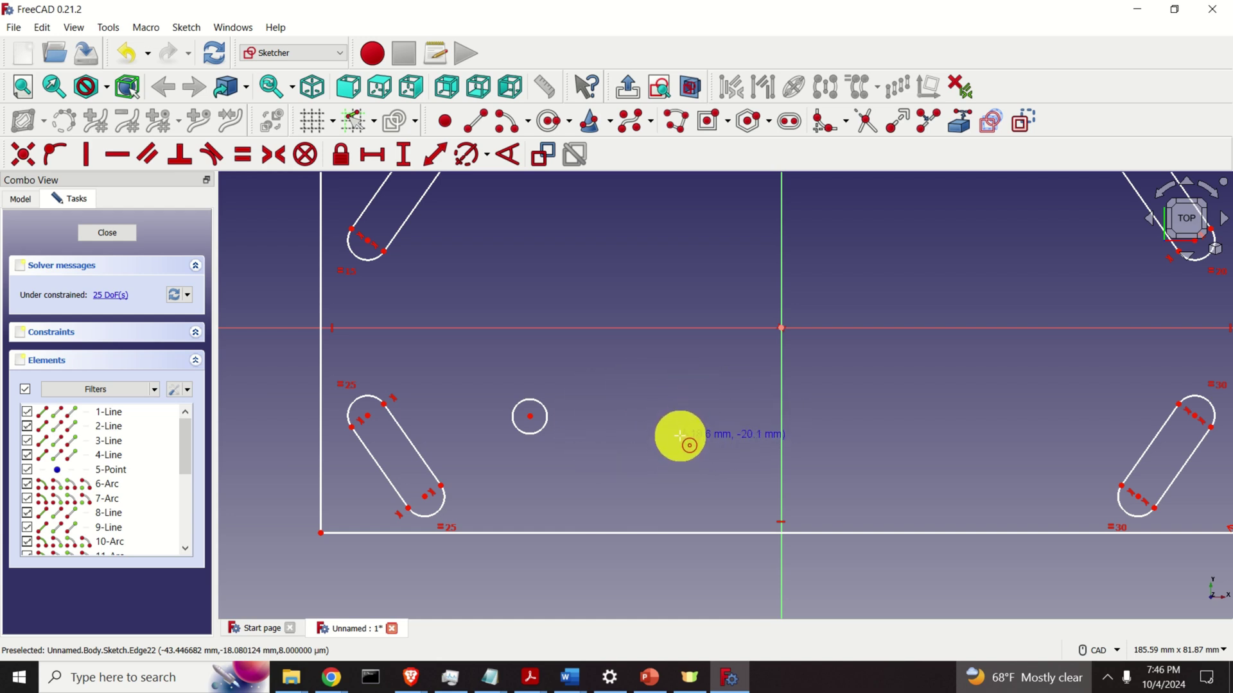
pyautogui.rightClick(683, 438)
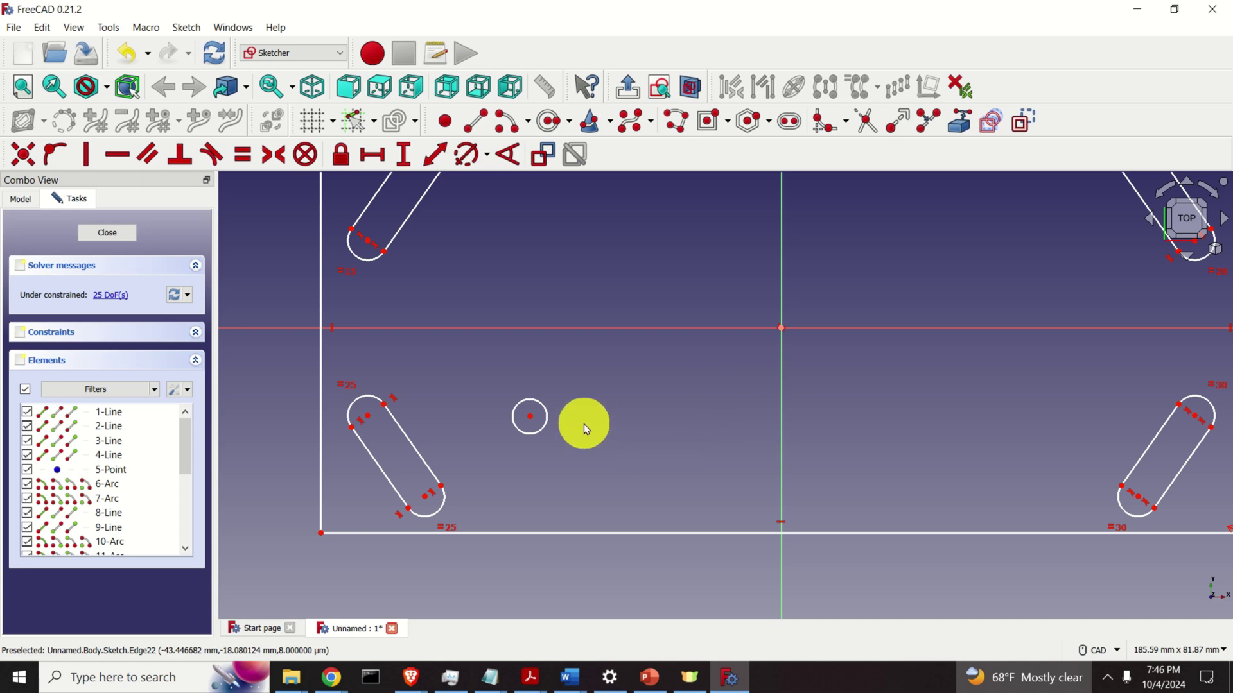
pyautogui.scroll(2, 565, 416)
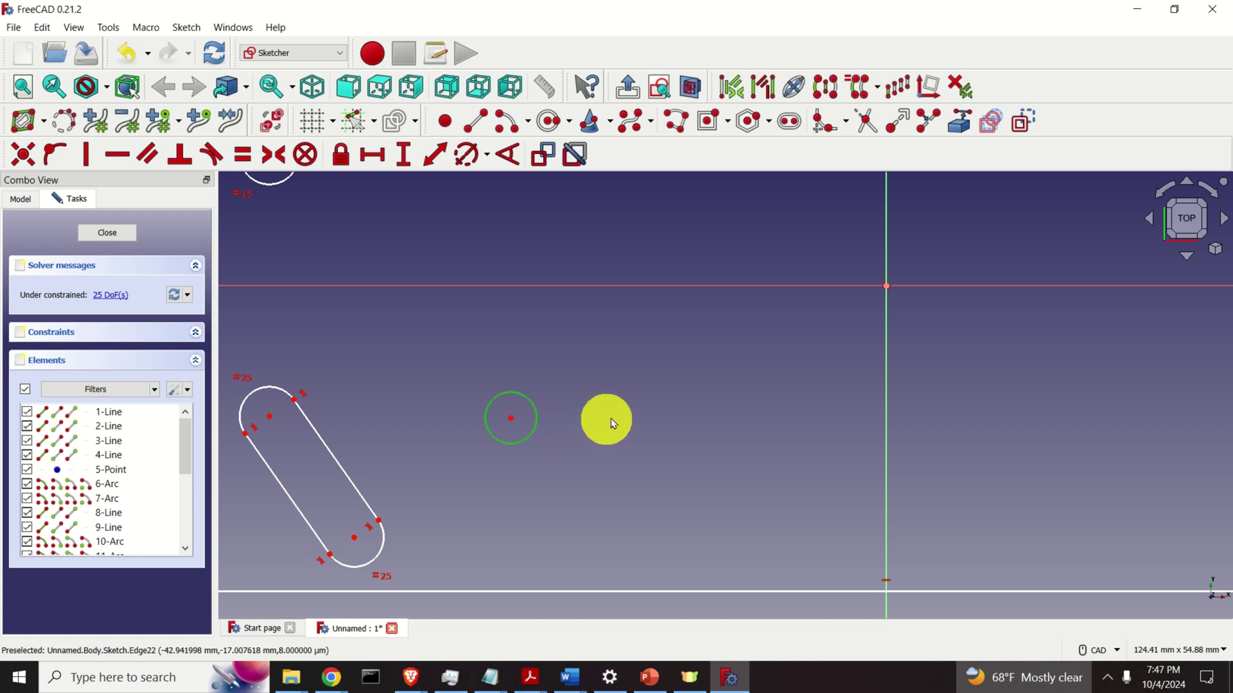
# - Array the small circle into a 6-column by 4-row grid of 24 circles
pyautogui.click(535, 417)
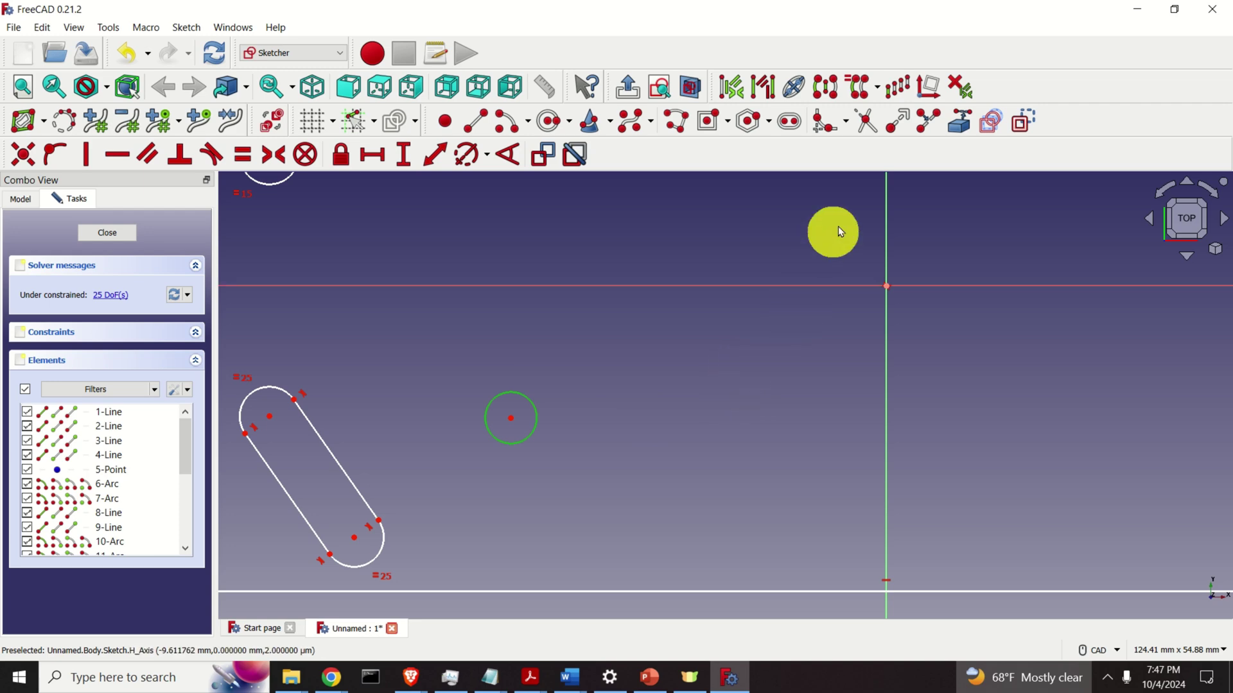
pyautogui.click(897, 87)
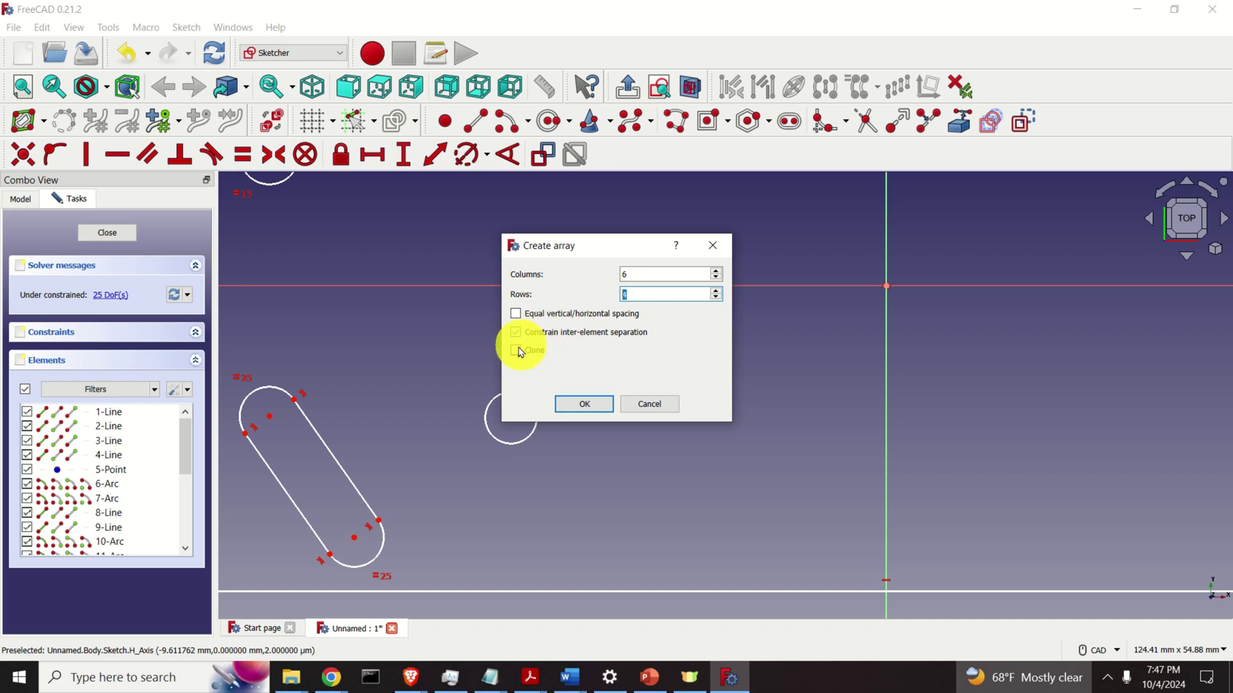
pyautogui.click(595, 406)
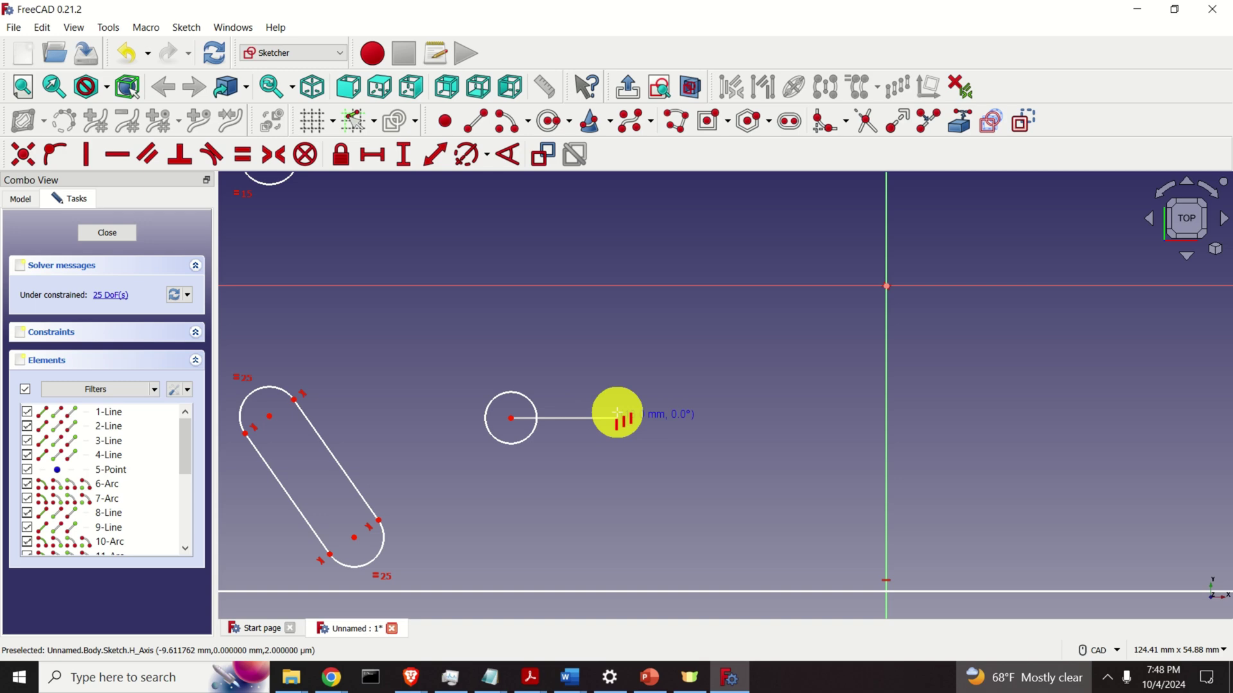
pyautogui.click(617, 413)
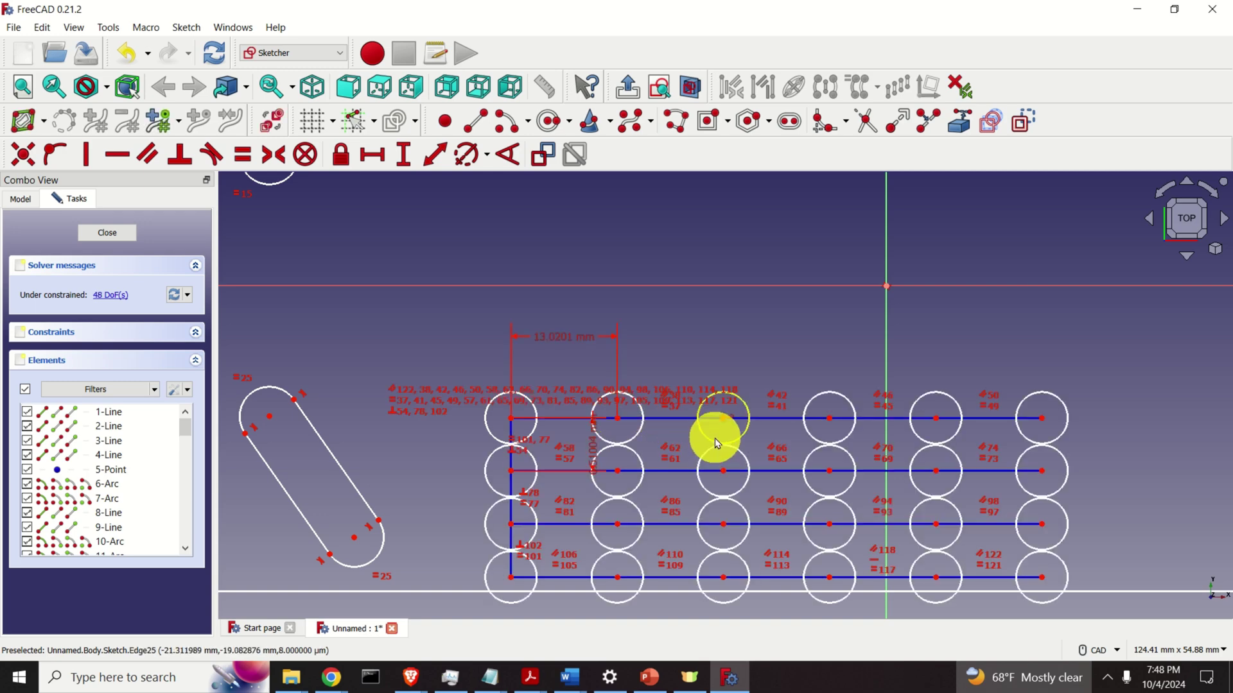
# - Change the grid's column spacing from 13.0201 mm to 18 mm
pyautogui.scroll(-3, 683, 481)
pyautogui.scroll(3, 687, 479)
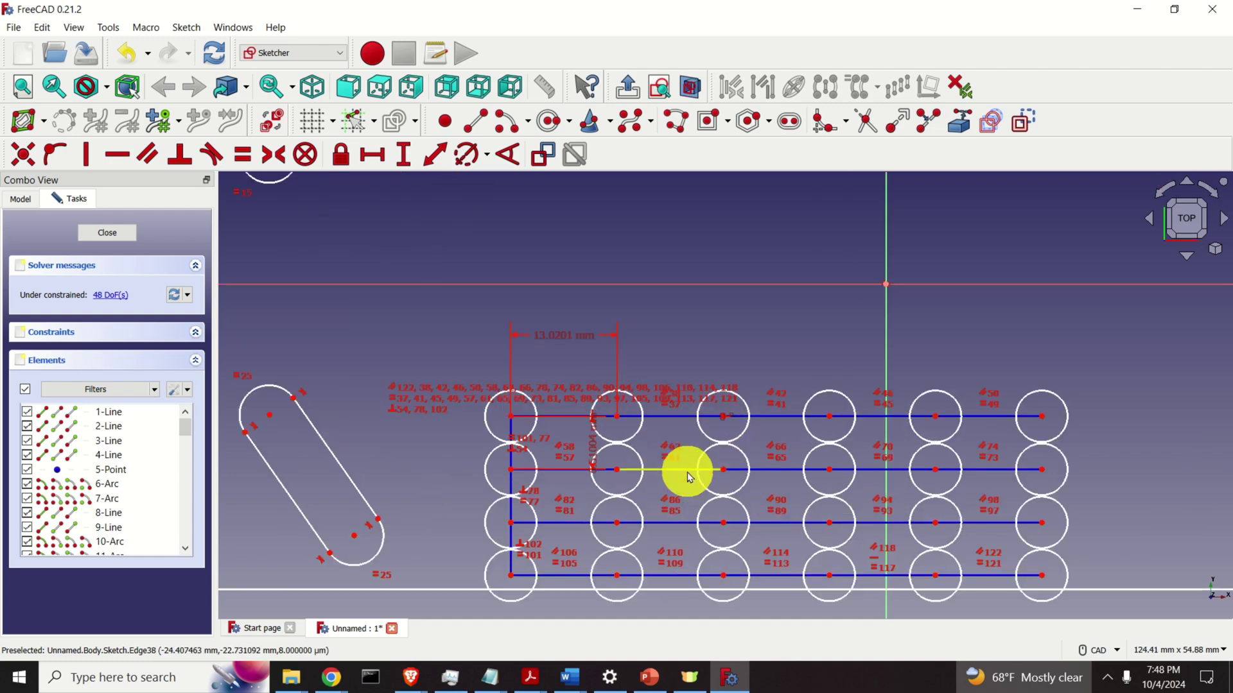
pyautogui.scroll(1, 688, 477)
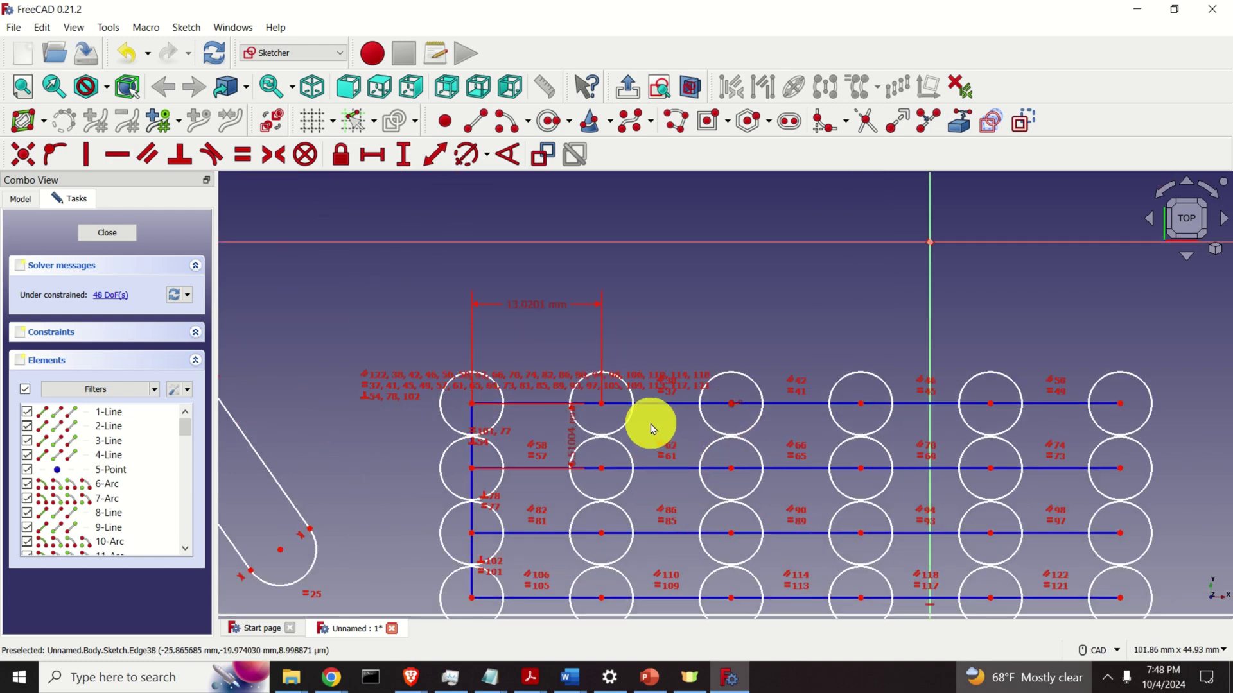
pyautogui.scroll(-2, 651, 435)
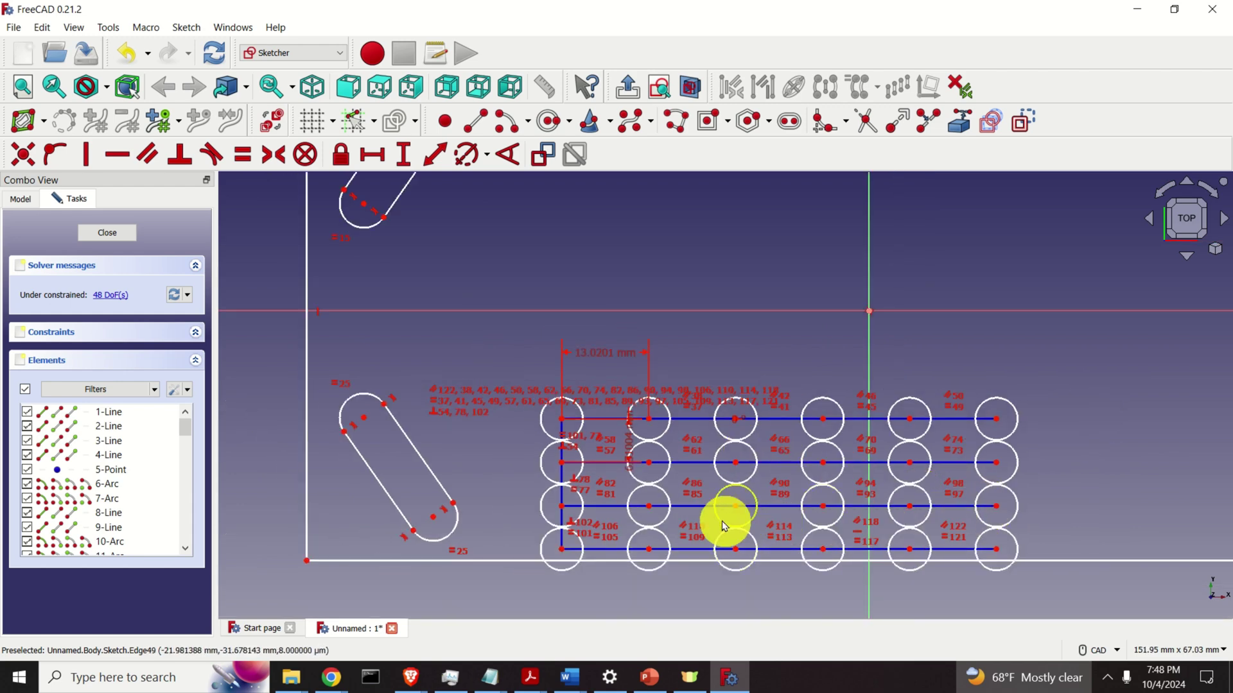
pyautogui.scroll(5, 632, 449)
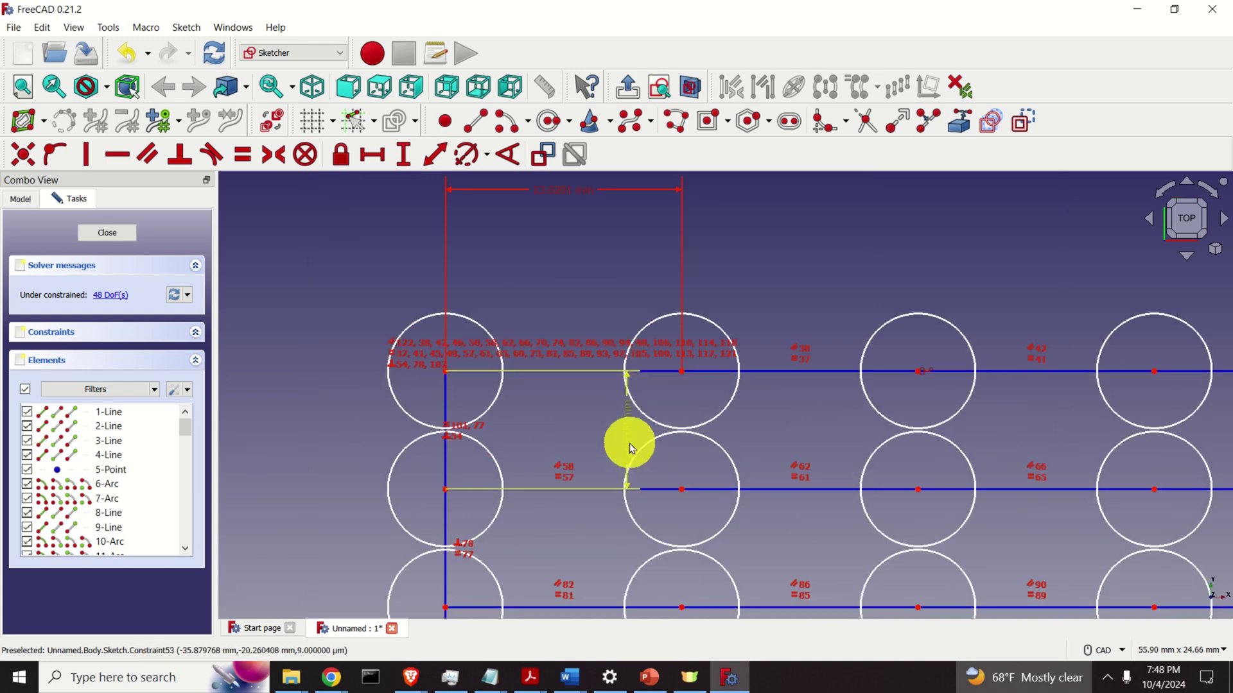
pyautogui.scroll(-3, 636, 443)
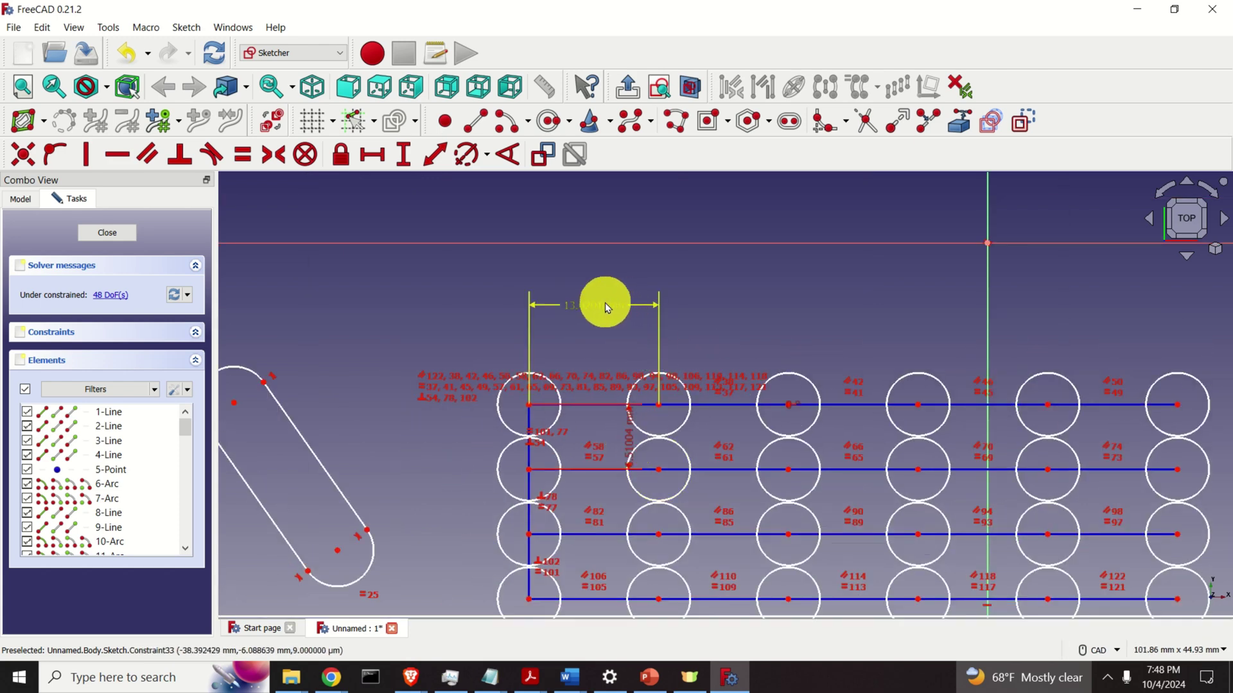
pyautogui.scroll(4, 613, 340)
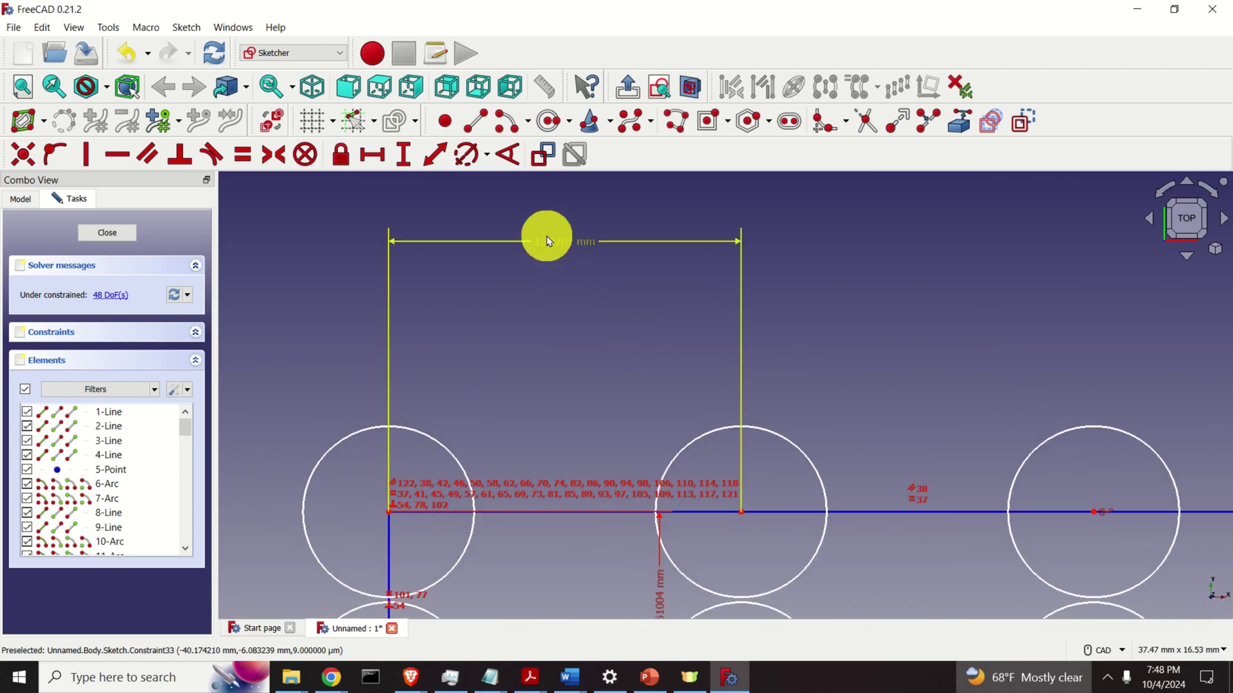
pyautogui.doubleClick(547, 241)
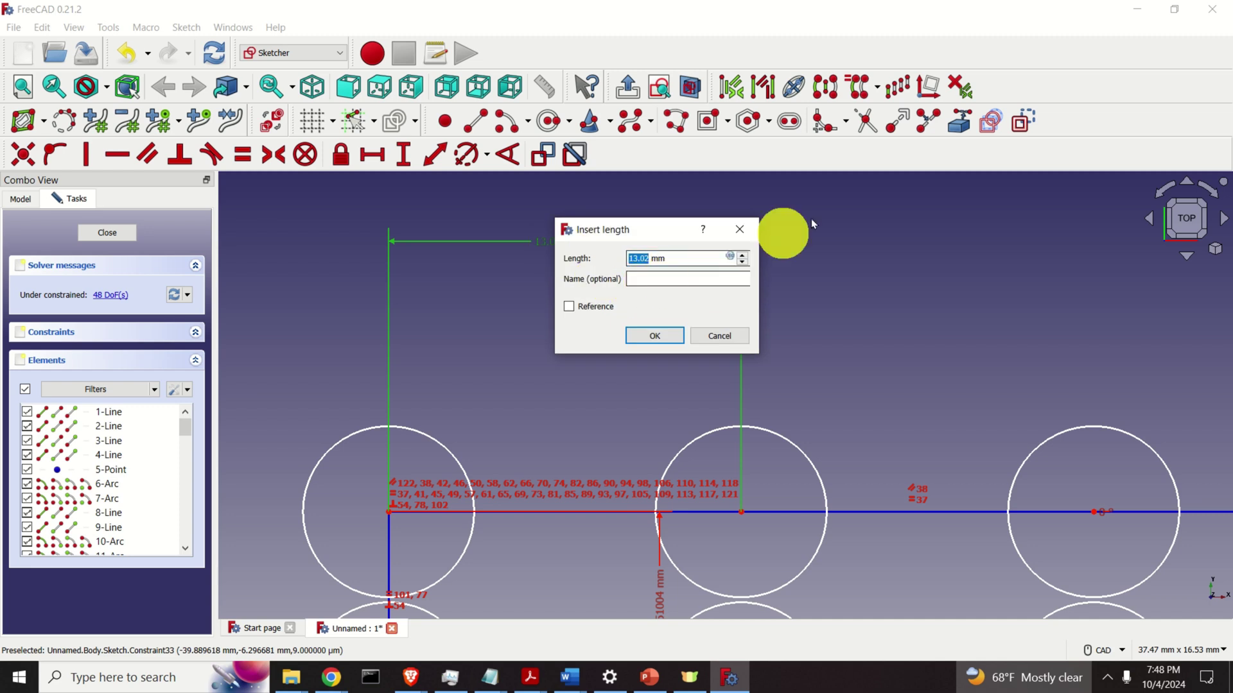
pyautogui.write('1')
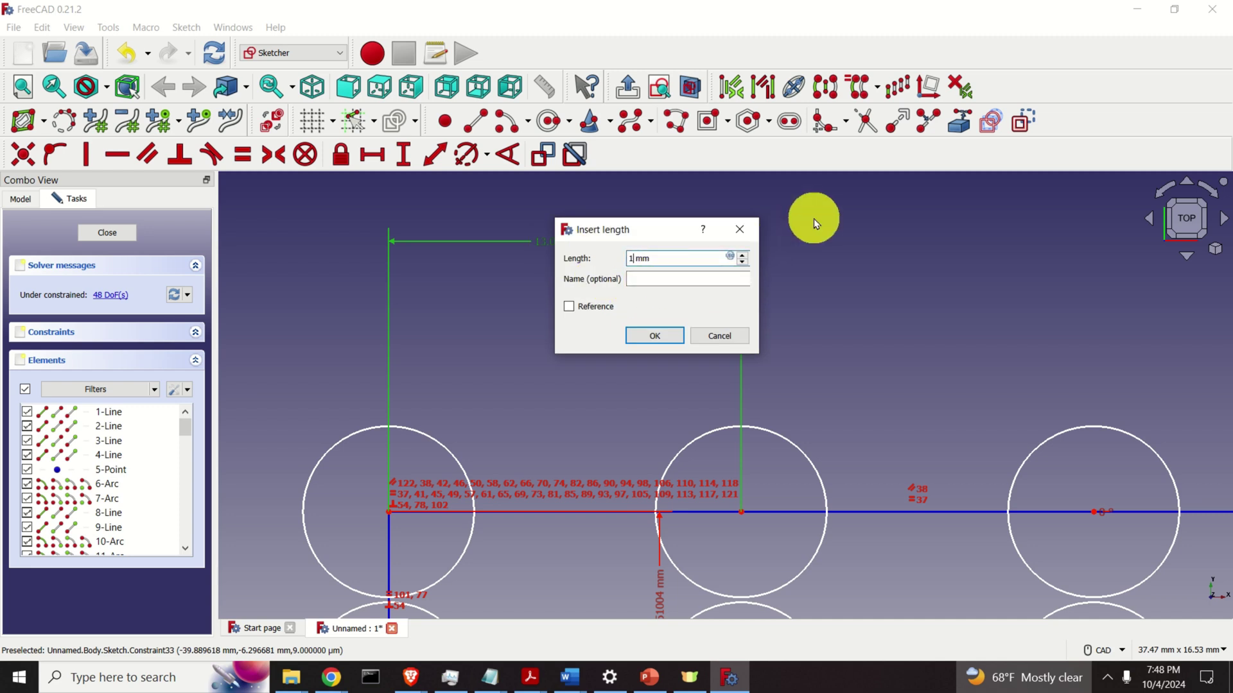
pyautogui.press('Return')
pyautogui.scroll(-5, 894, 379)
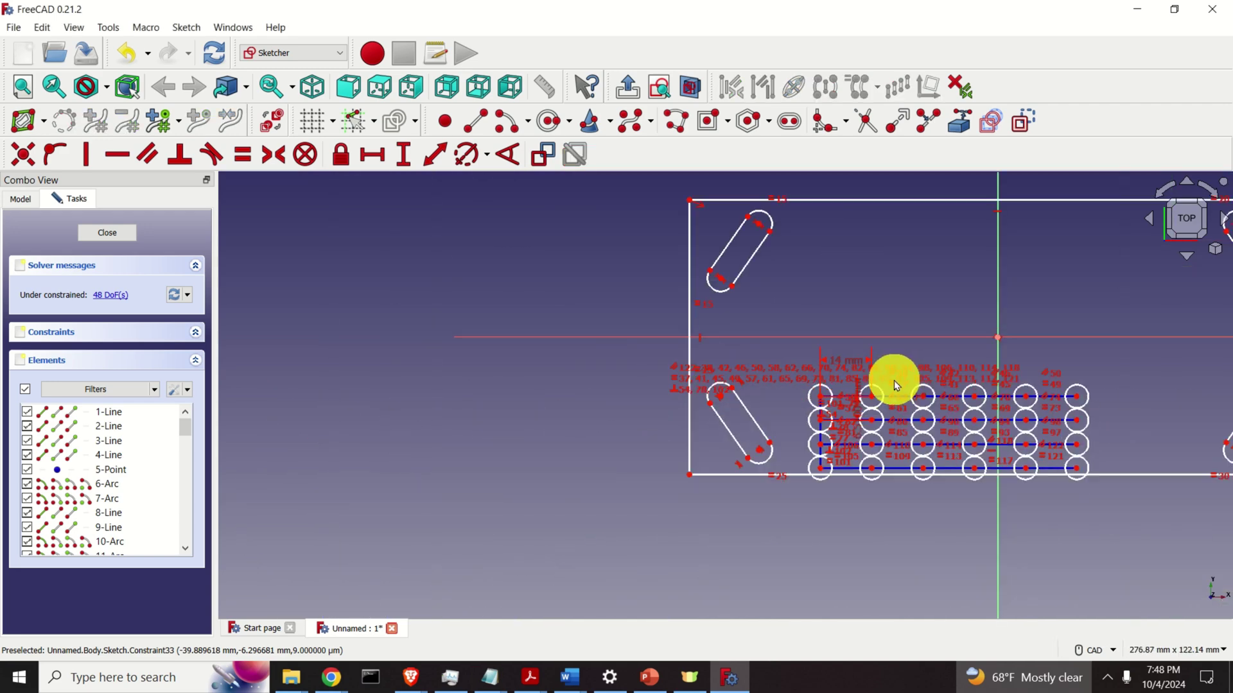
pyautogui.scroll(5, 895, 382)
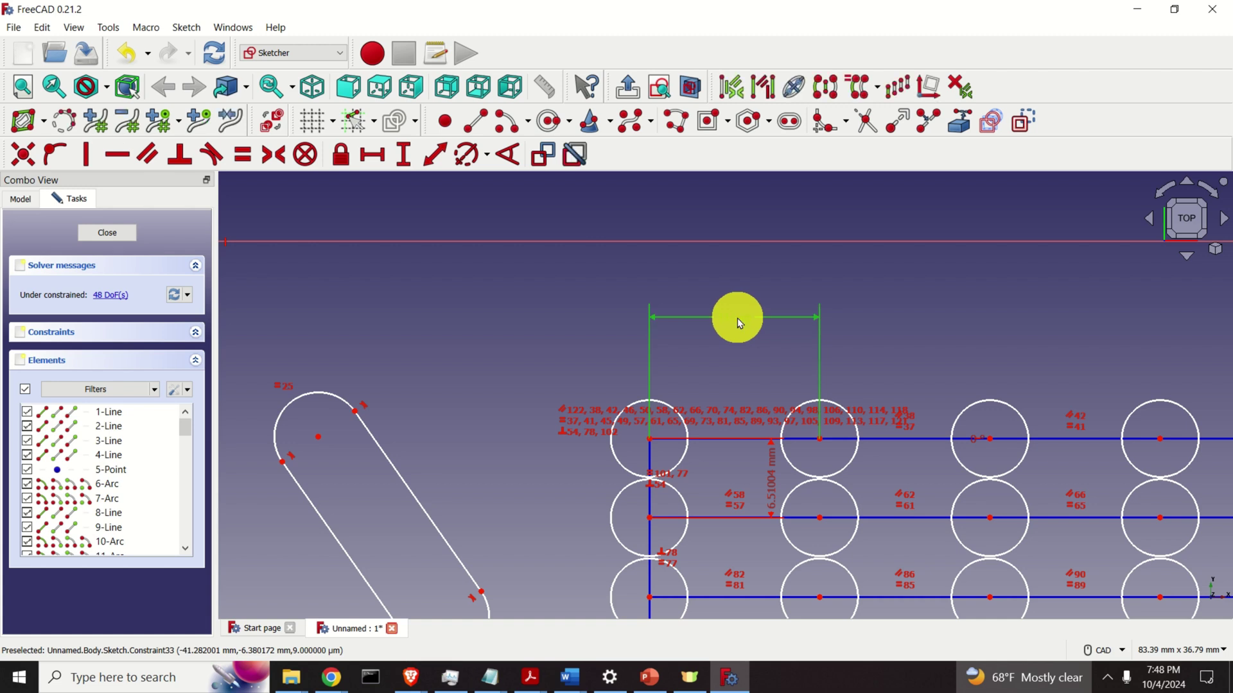
pyautogui.doubleClick(740, 323)
pyautogui.doubleClick(826, 334)
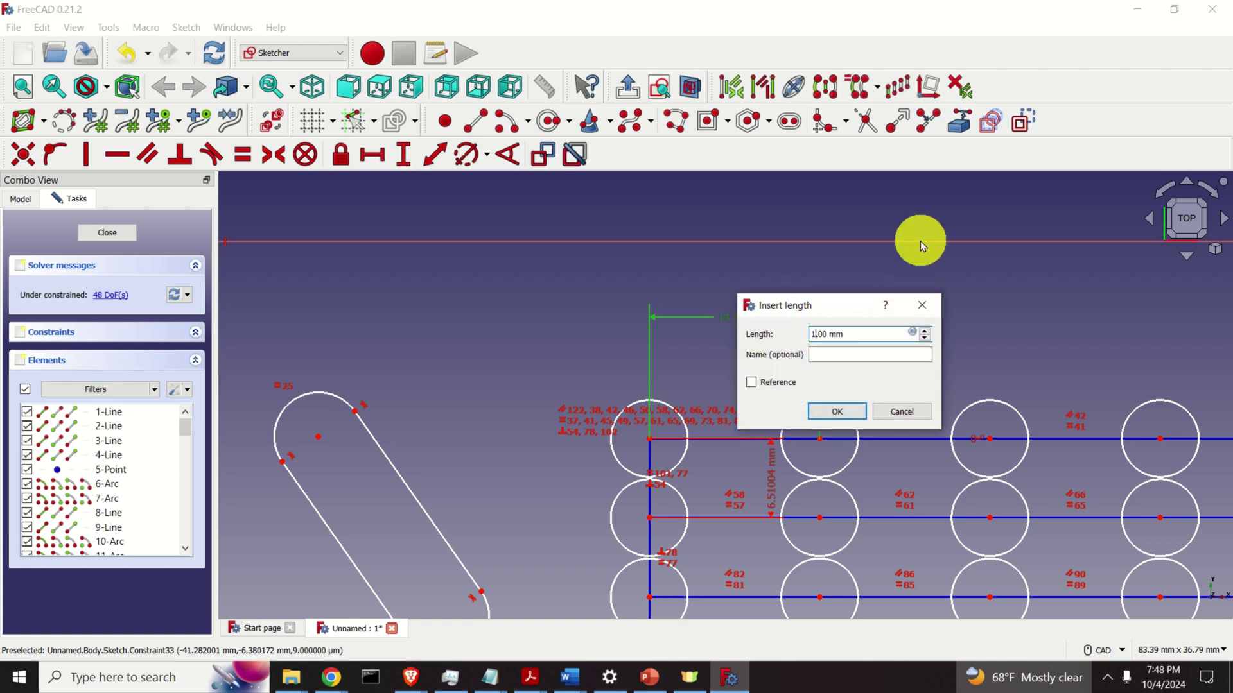
pyautogui.write('18')
pyautogui.press('Return')
# - Constrain the spacing between the grid rows to 10 mm
pyautogui.scroll(-5, 875, 344)
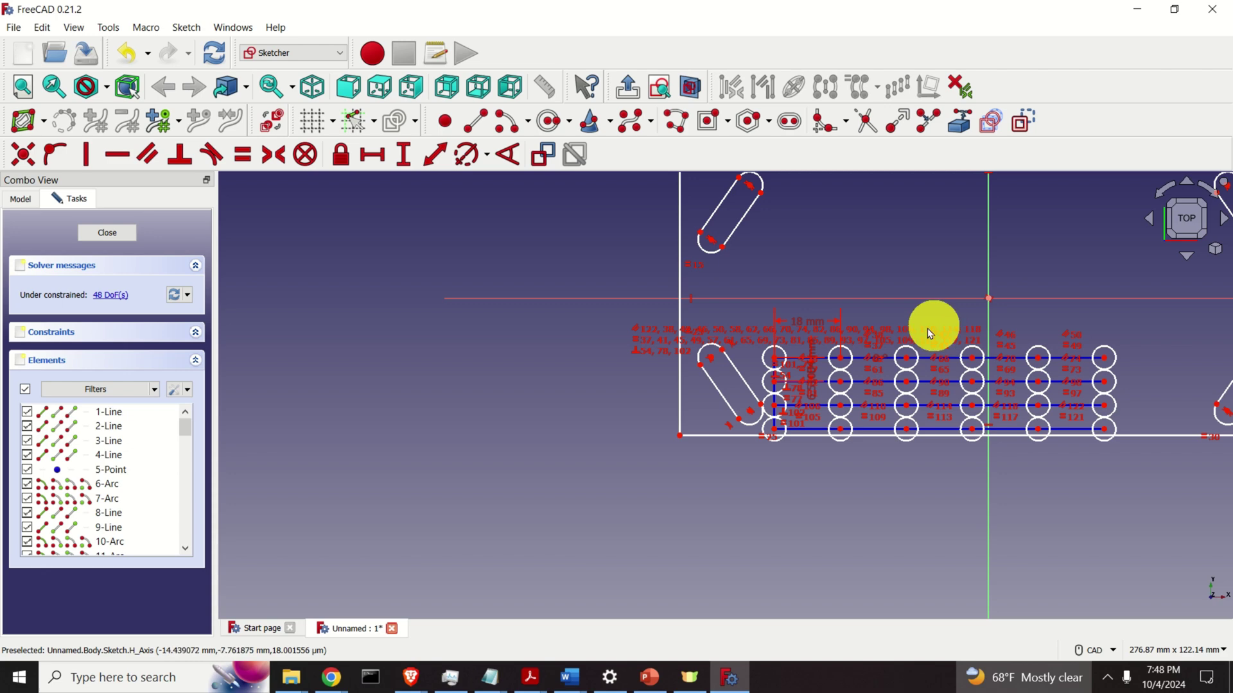
pyautogui.scroll(2, 895, 341)
pyautogui.scroll(4, 854, 361)
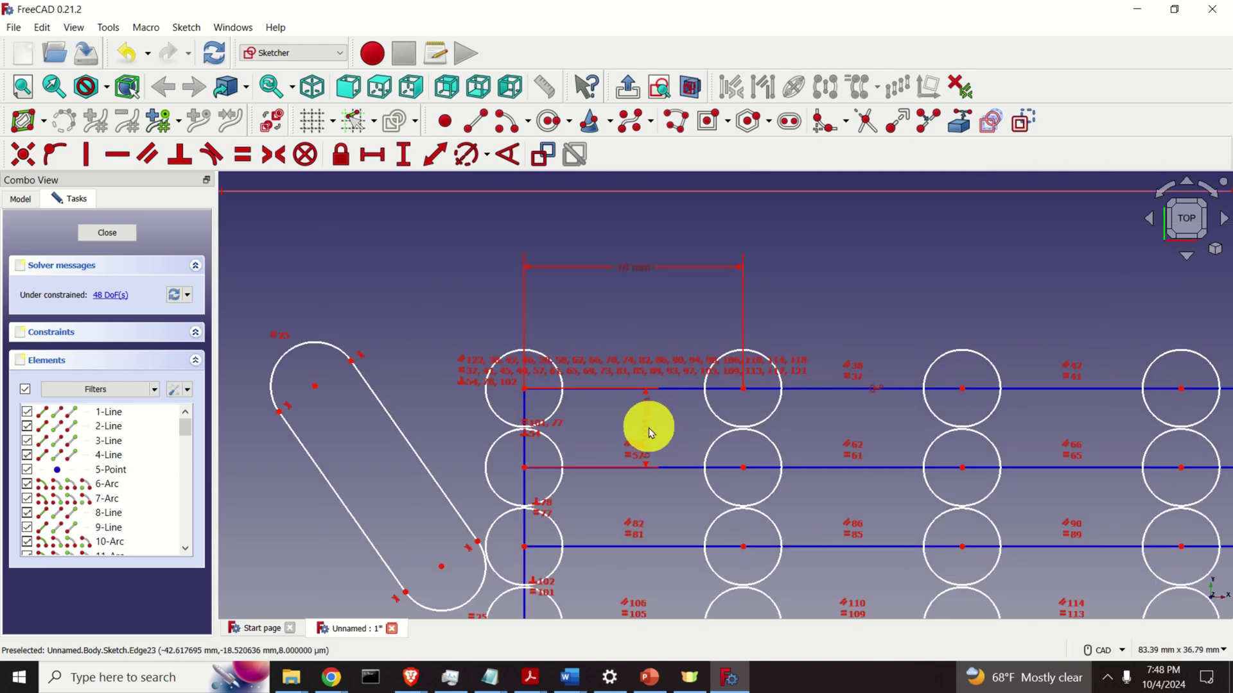
pyautogui.scroll(5, 645, 431)
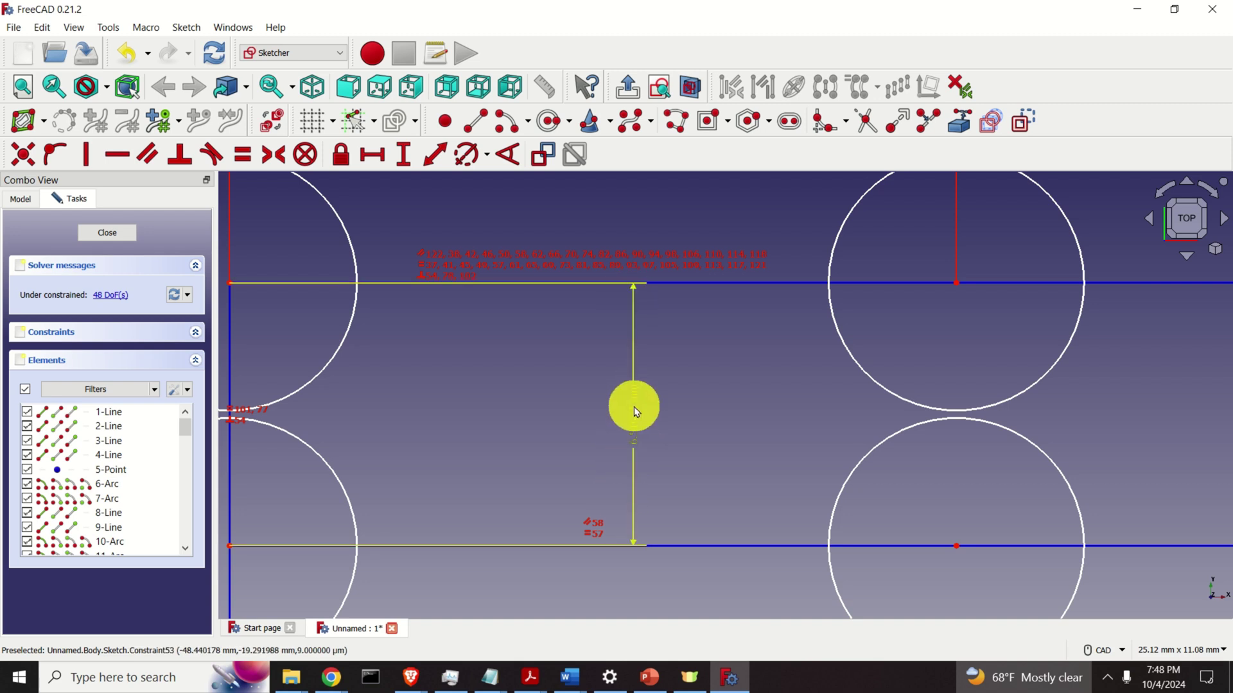
pyautogui.doubleClick(636, 411)
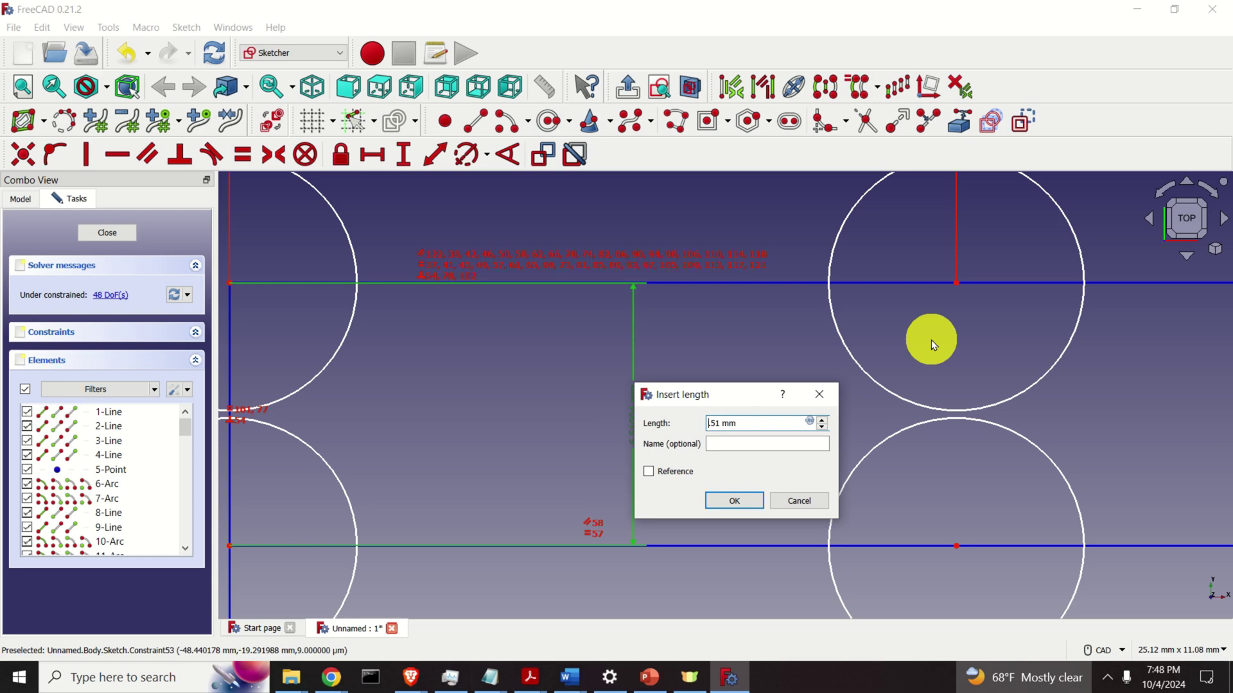
pyautogui.write('10')
pyautogui.press('Return')
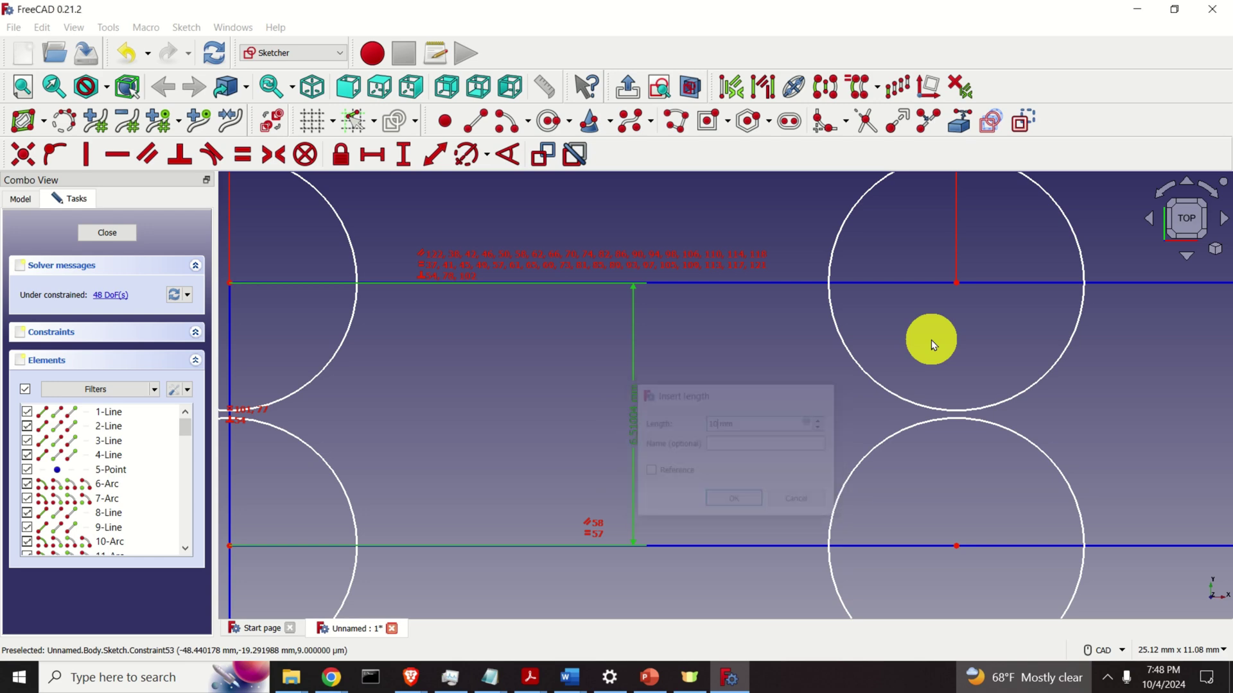
pyautogui.scroll(-5, 888, 342)
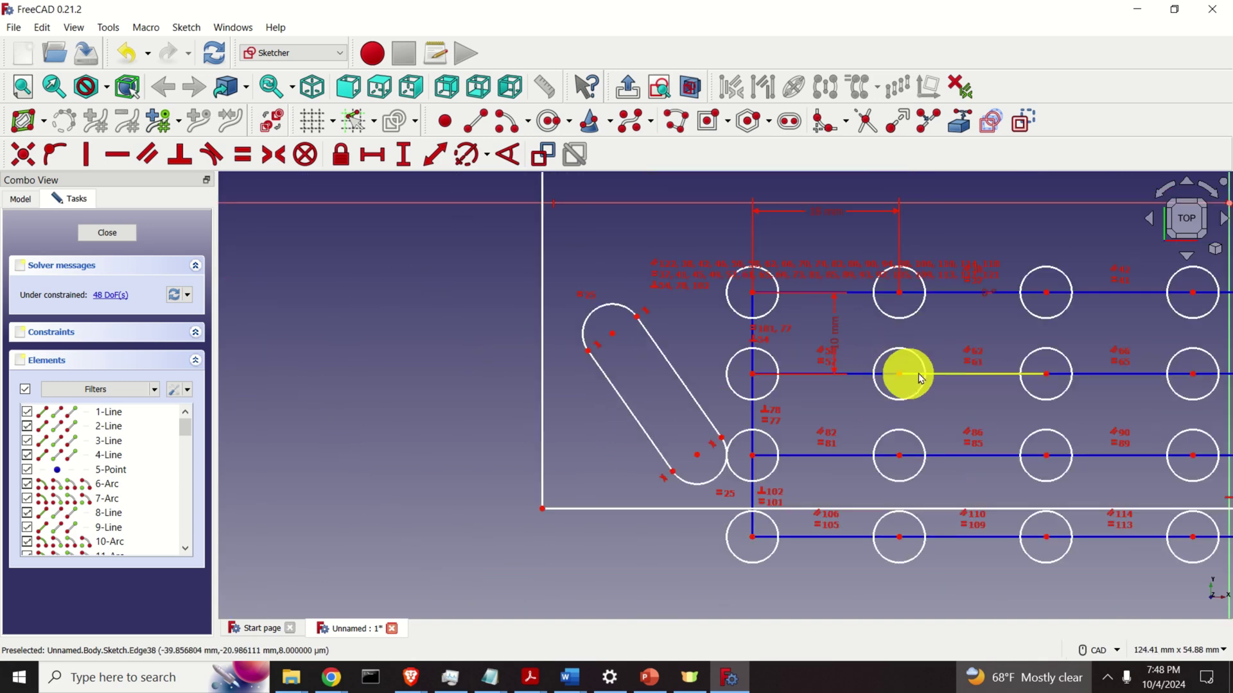
# - Box-select all 24 hole circles and the grid's construction lines together
pyautogui.moveTo(591, 564); pyautogui.dragTo(286, 580, button='middle')
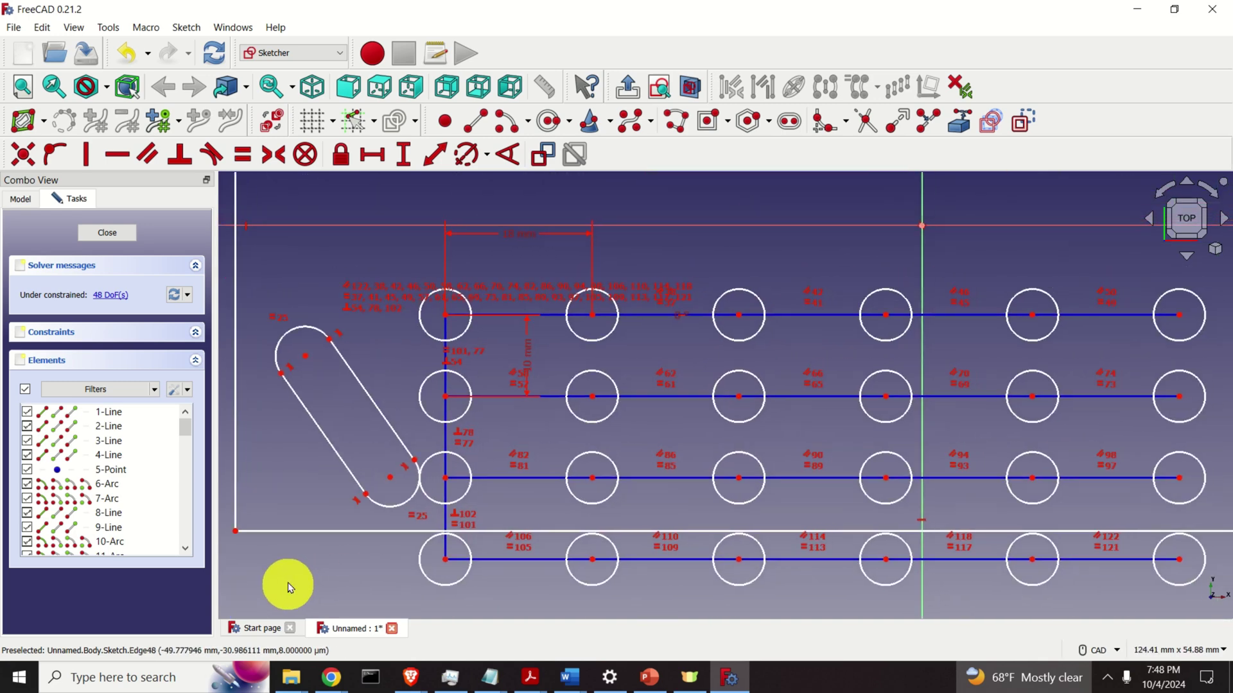
pyautogui.scroll(-3, 448, 523)
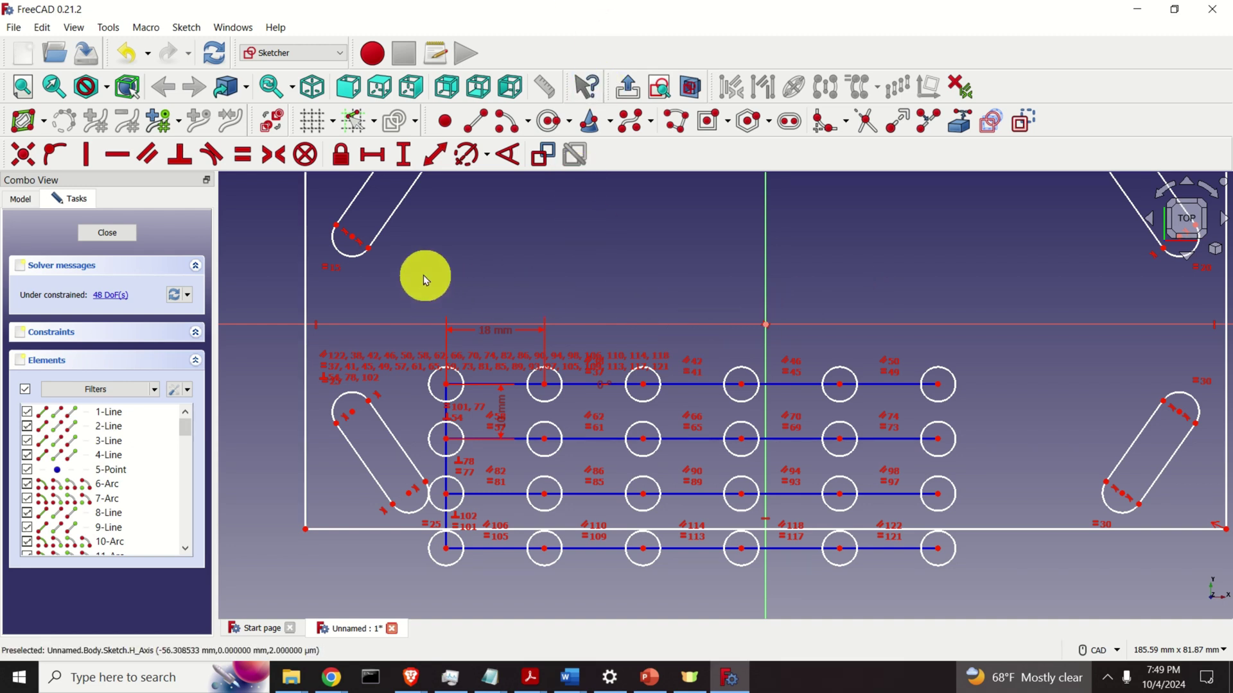
pyautogui.moveTo(430, 275); pyautogui.dragTo(982, 605)
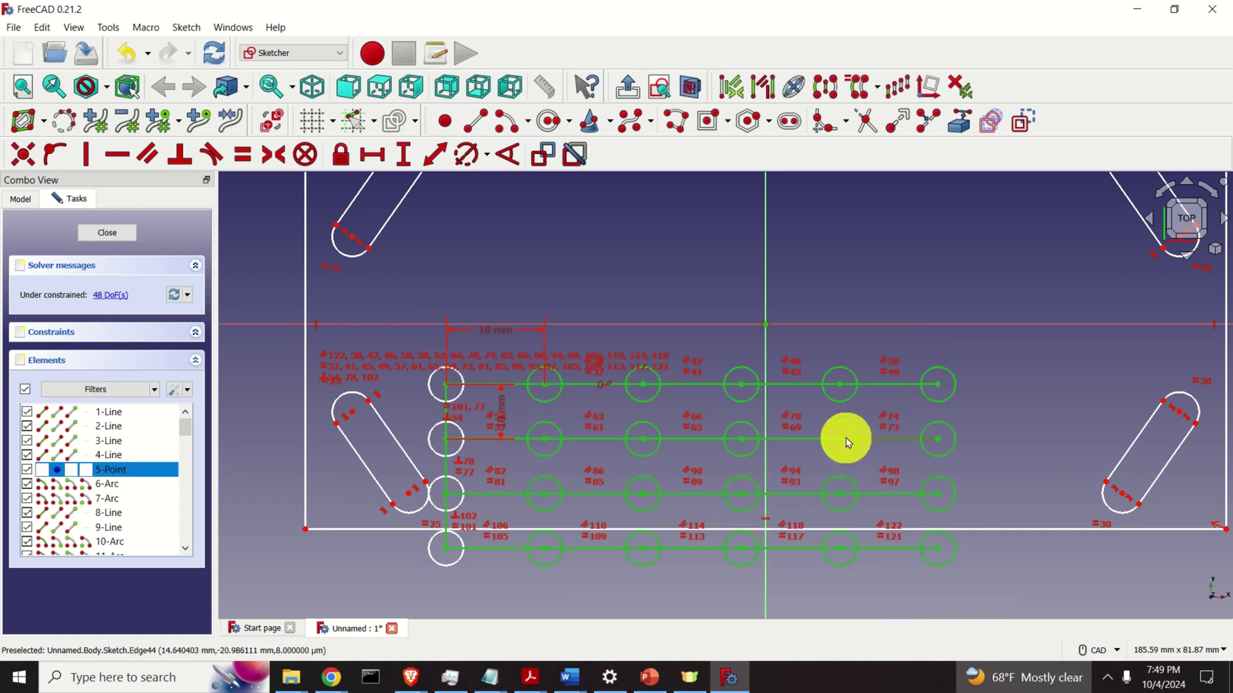
pyautogui.moveTo(419, 283); pyautogui.dragTo(484, 600)
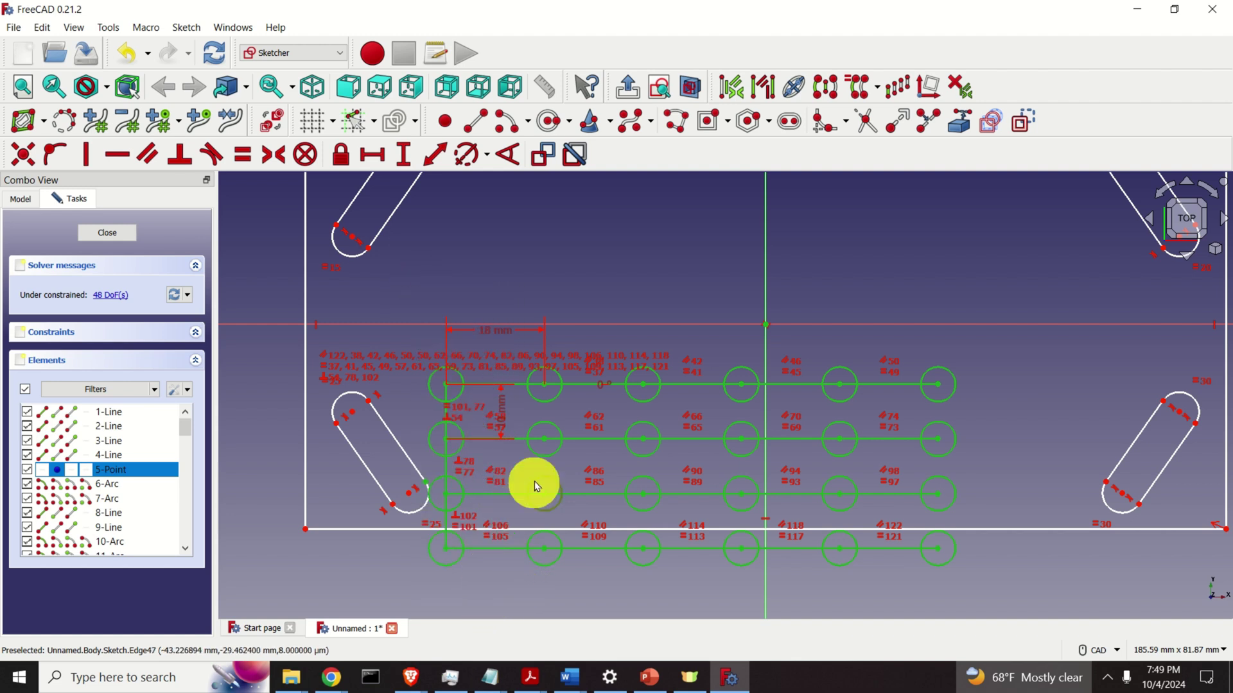
pyautogui.click(467, 278)
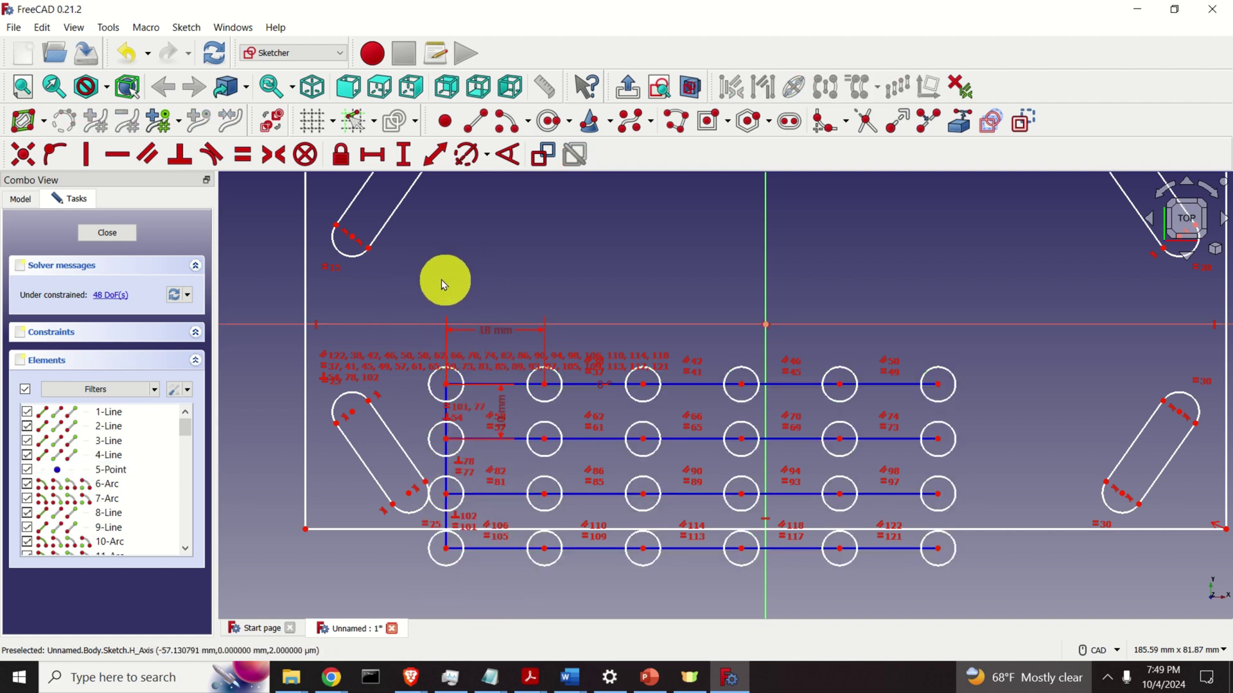
pyautogui.moveTo(427, 279)
pyautogui.mouseDown()
pyautogui.moveTo(498, 454)
pyautogui.moveTo(547, 512)
pyautogui.moveTo(712, 590)
pyautogui.moveTo(982, 591)
pyautogui.mouseUp()
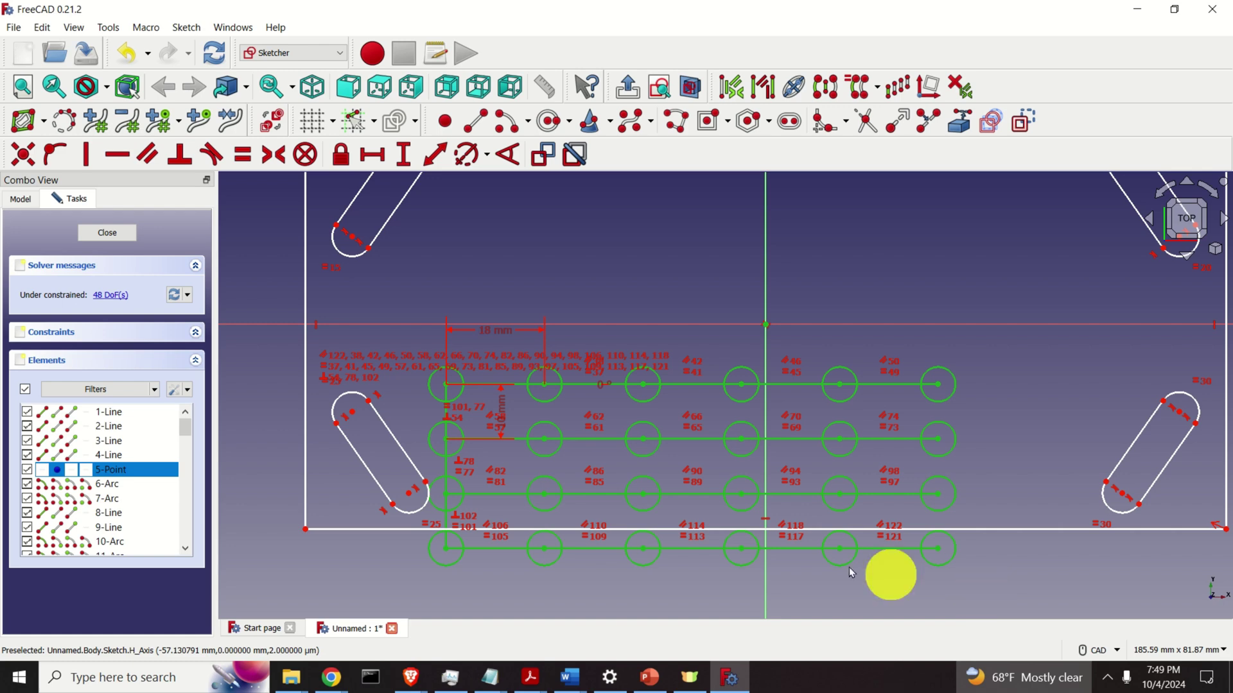
pyautogui.scroll(1, 415, 517)
pyautogui.scroll(5, 414, 517)
pyautogui.scroll(-4, 443, 498)
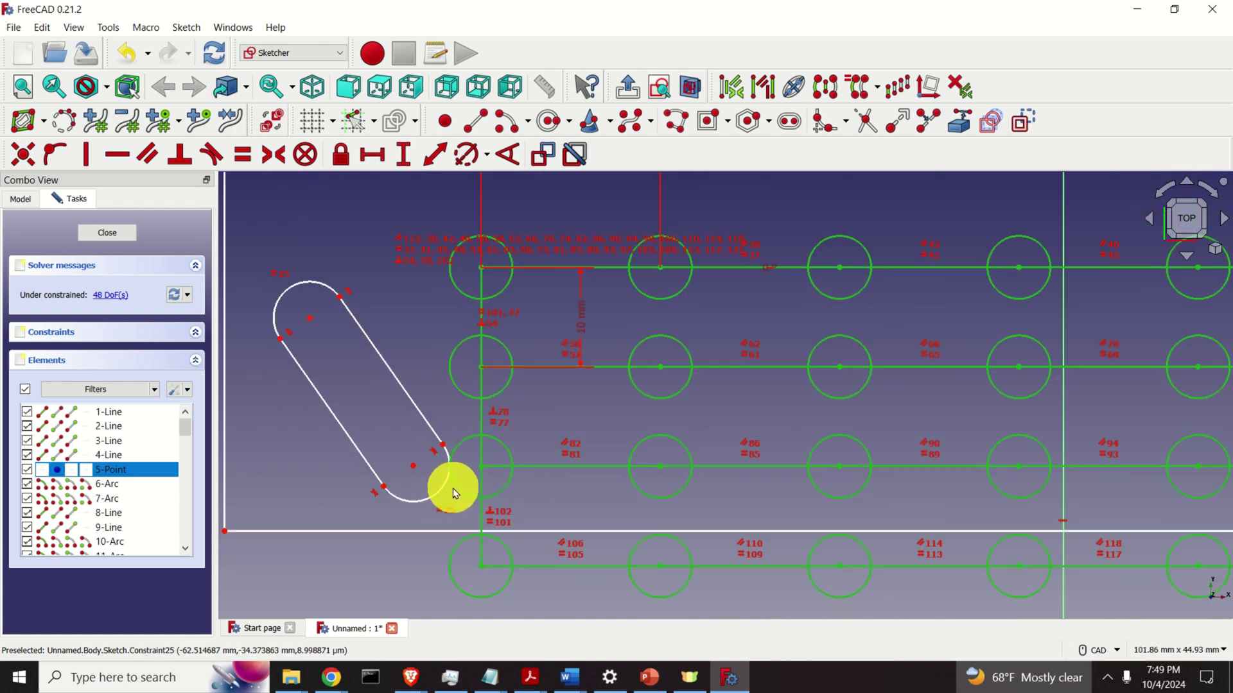
pyautogui.scroll(-1, 456, 491)
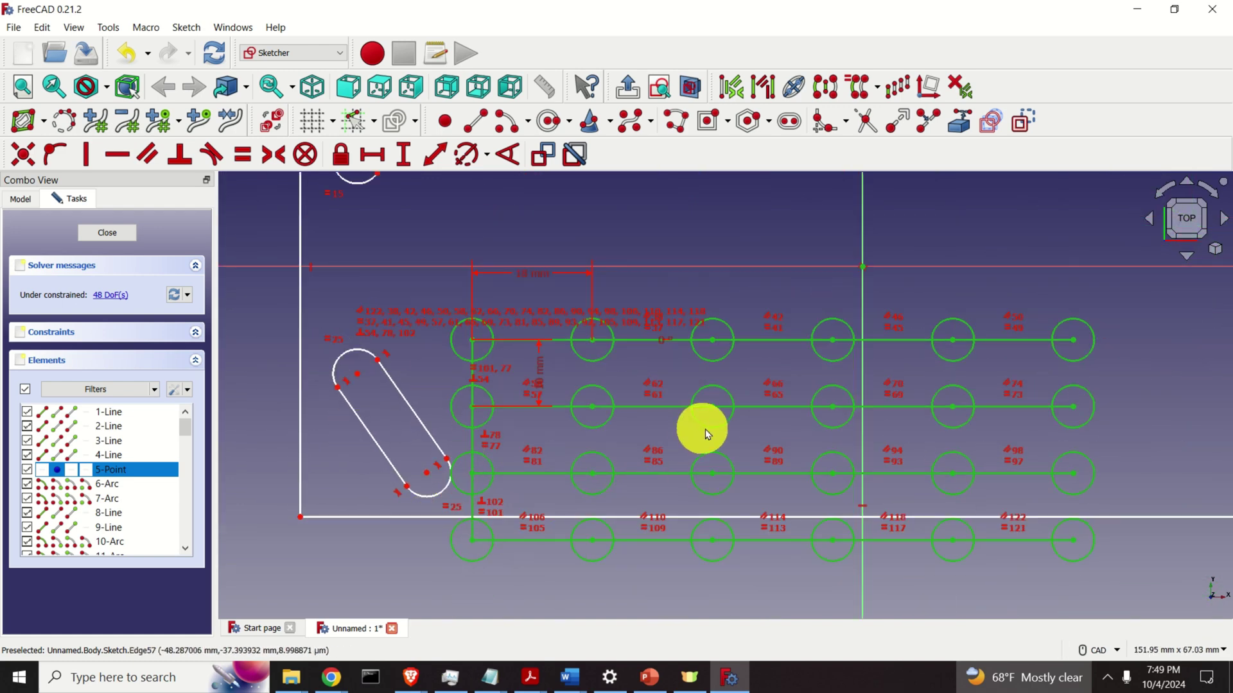
pyautogui.scroll(-1, 757, 443)
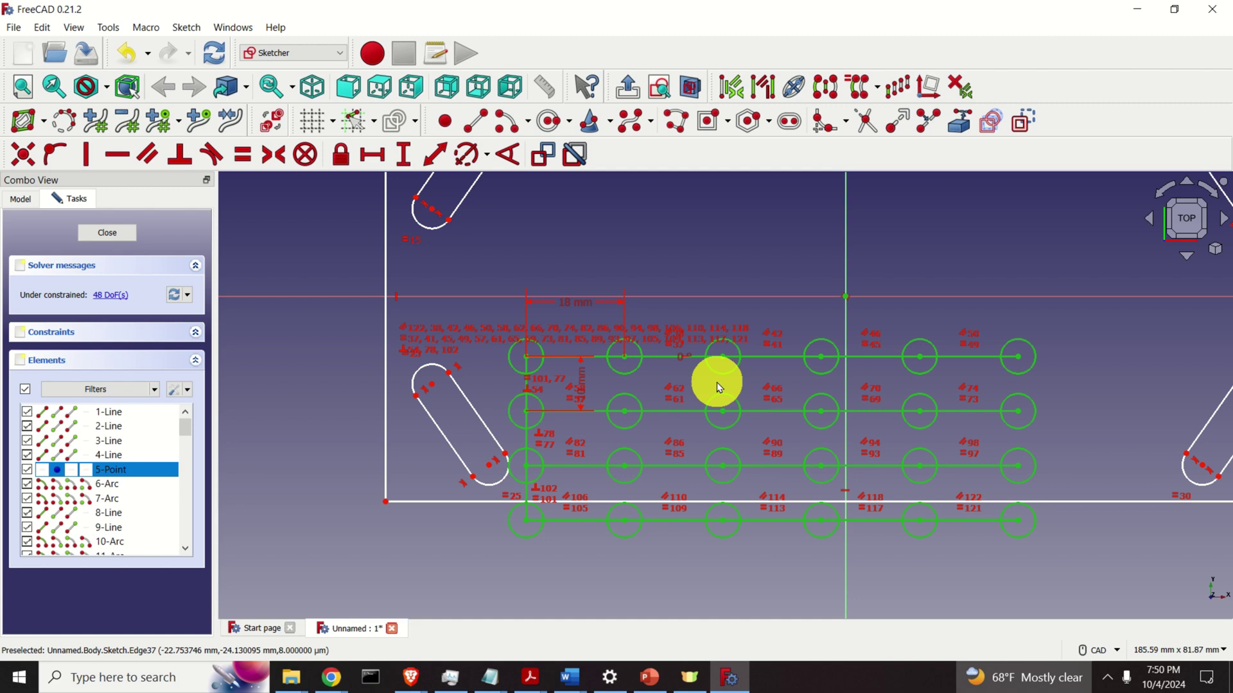
# - Move the selected hole grid into the plate outline, between the four angled slots
pyautogui.click(879, 94)
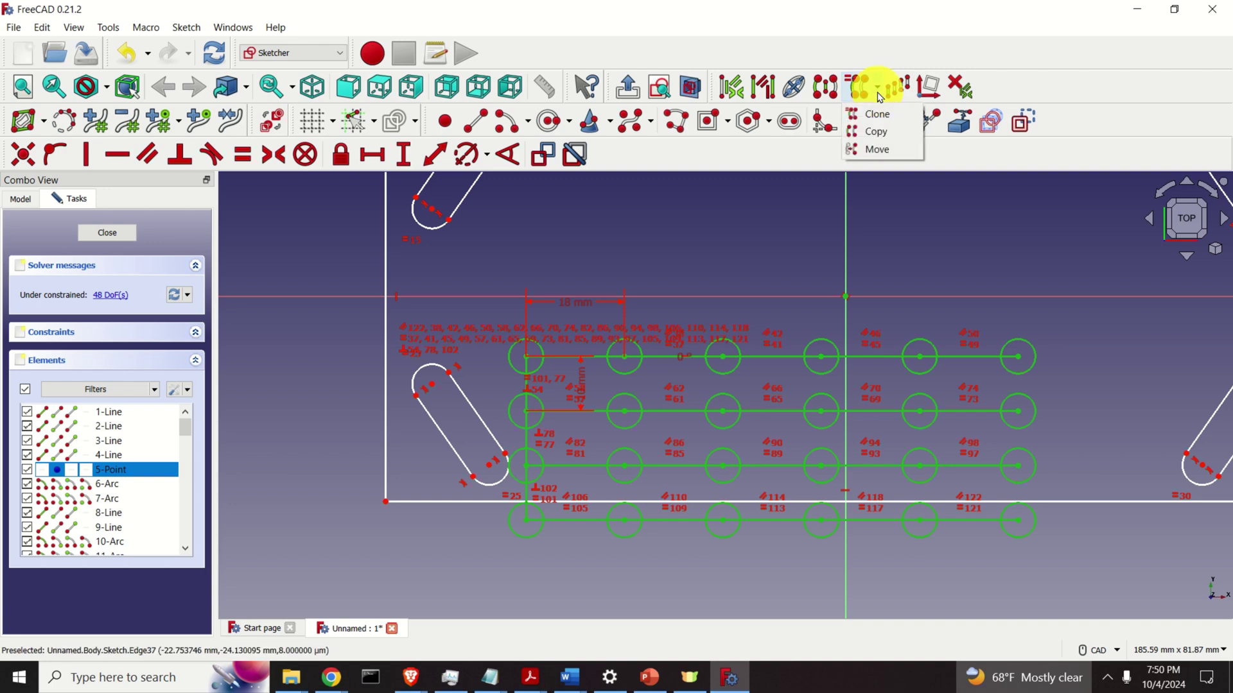
pyautogui.click(892, 154)
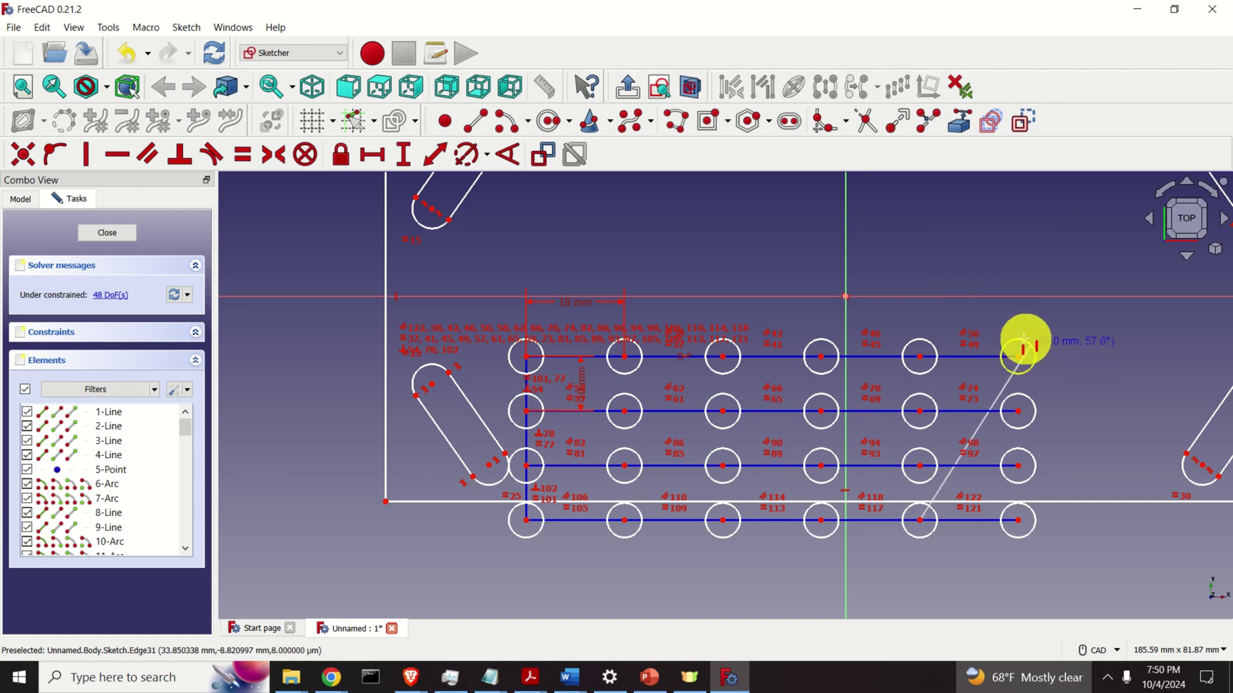
pyautogui.click(1052, 398)
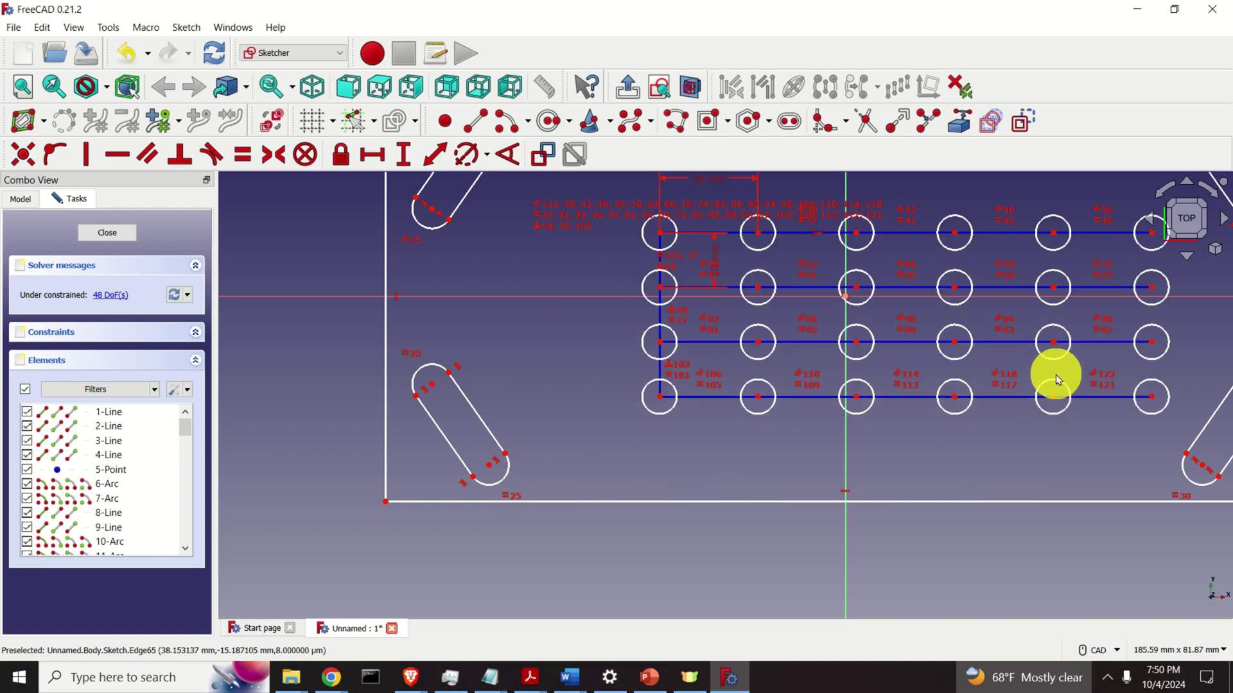
pyautogui.scroll(-2, 1053, 379)
pyautogui.moveTo(1060, 445)
pyautogui.mouseDown(button='middle')
pyautogui.moveTo(883, 473)
pyautogui.moveTo(699, 454)
pyautogui.mouseUp(button='middle')
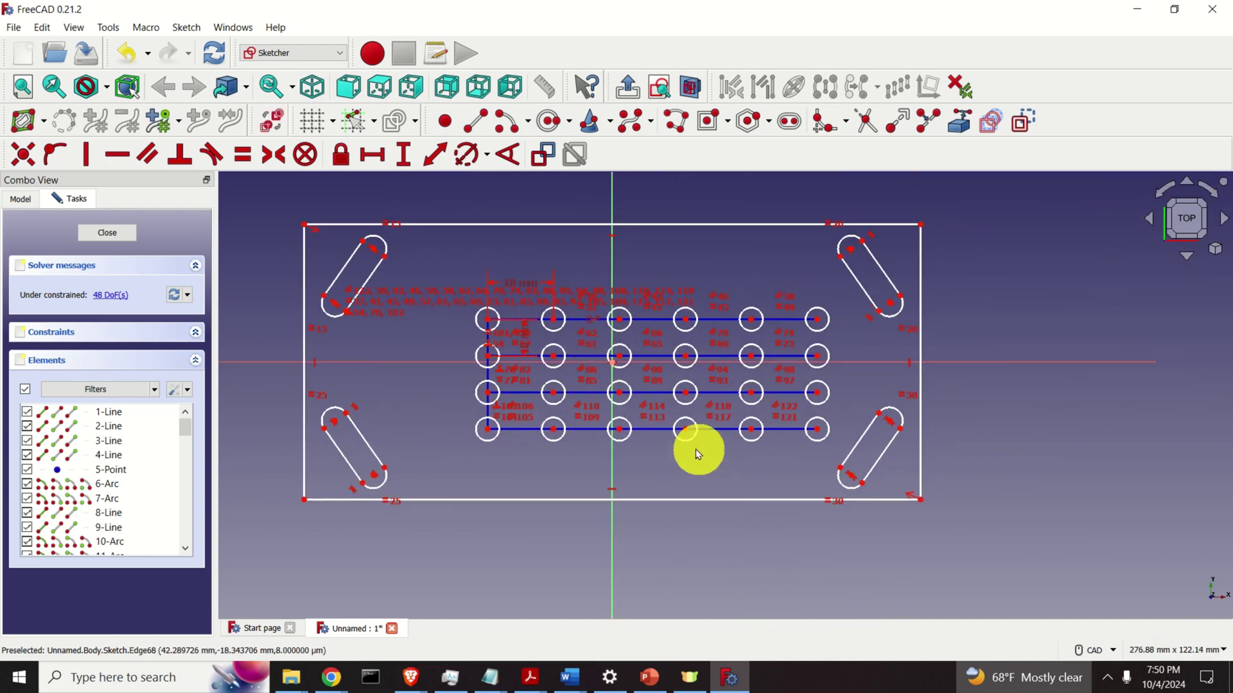
pyautogui.scroll(2, 687, 451)
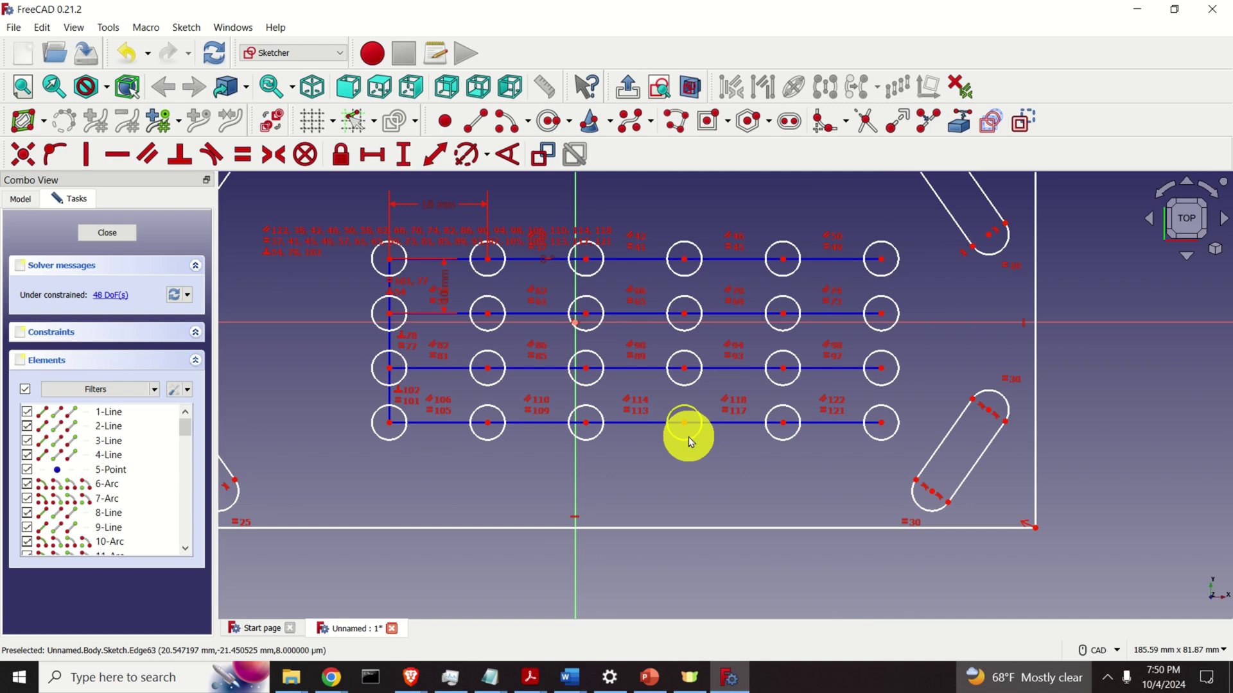
pyautogui.scroll(-2, 690, 442)
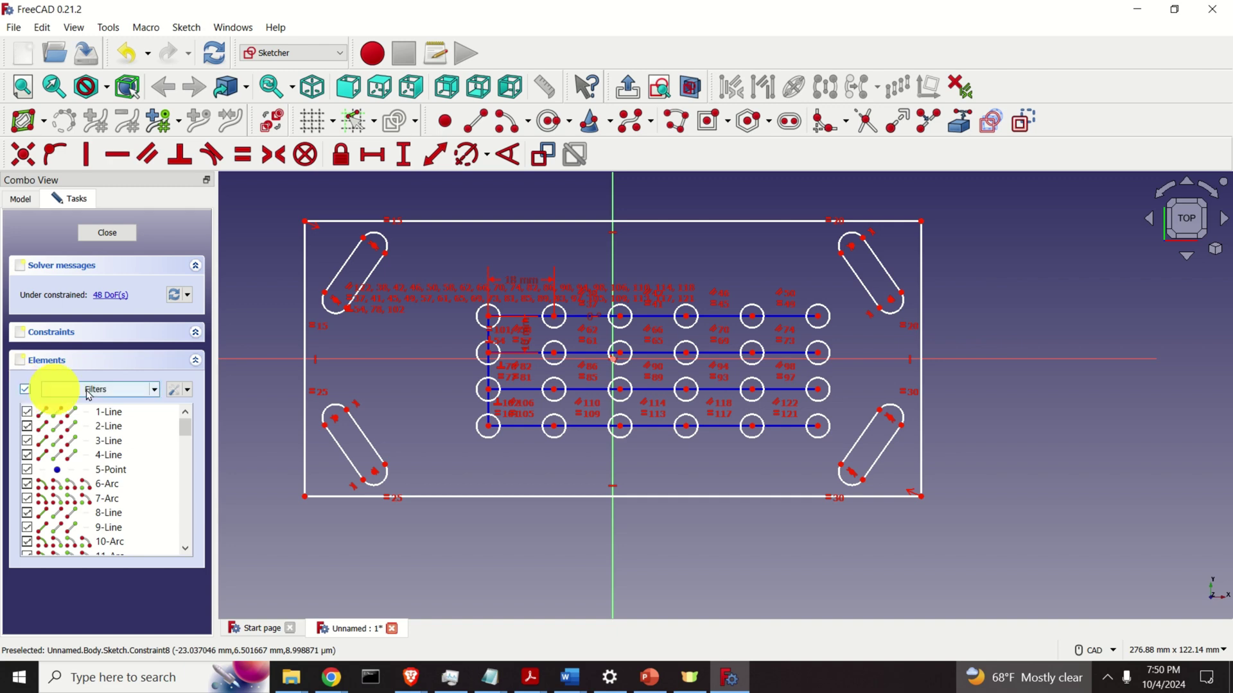
pyautogui.scroll(-2, 488, 362)
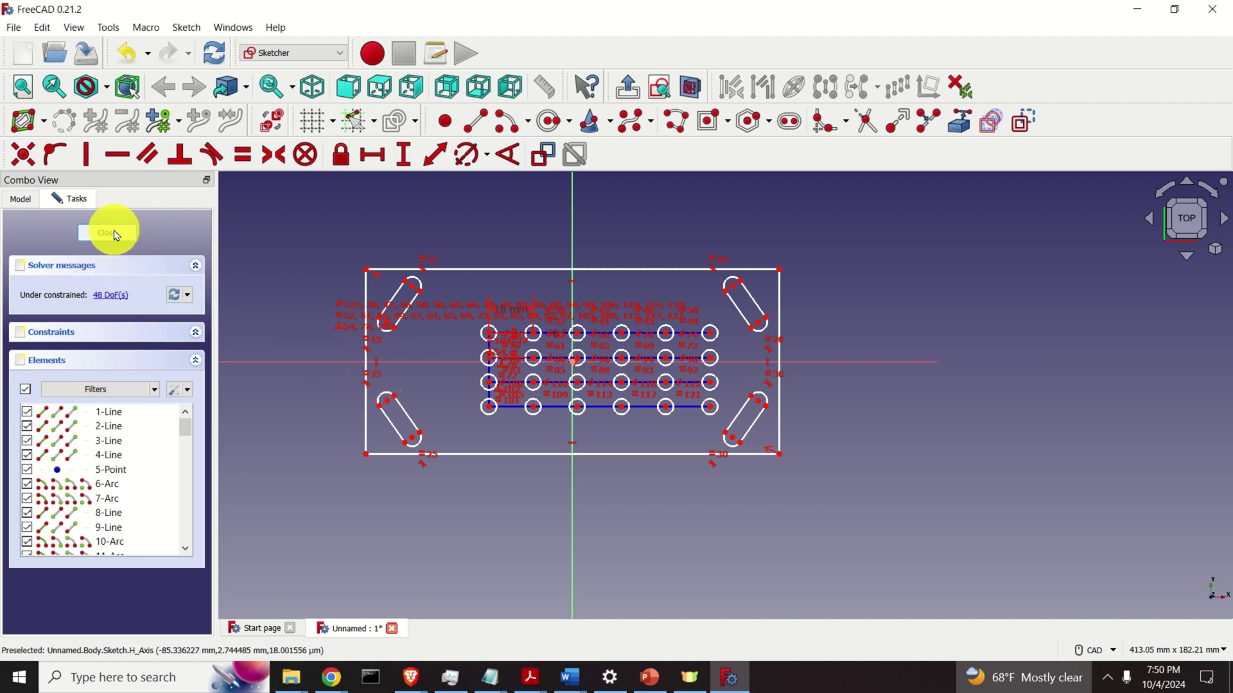
# - Close the sketch and pad Sketch to a 4 mm Pad feature
pyautogui.click(116, 235)
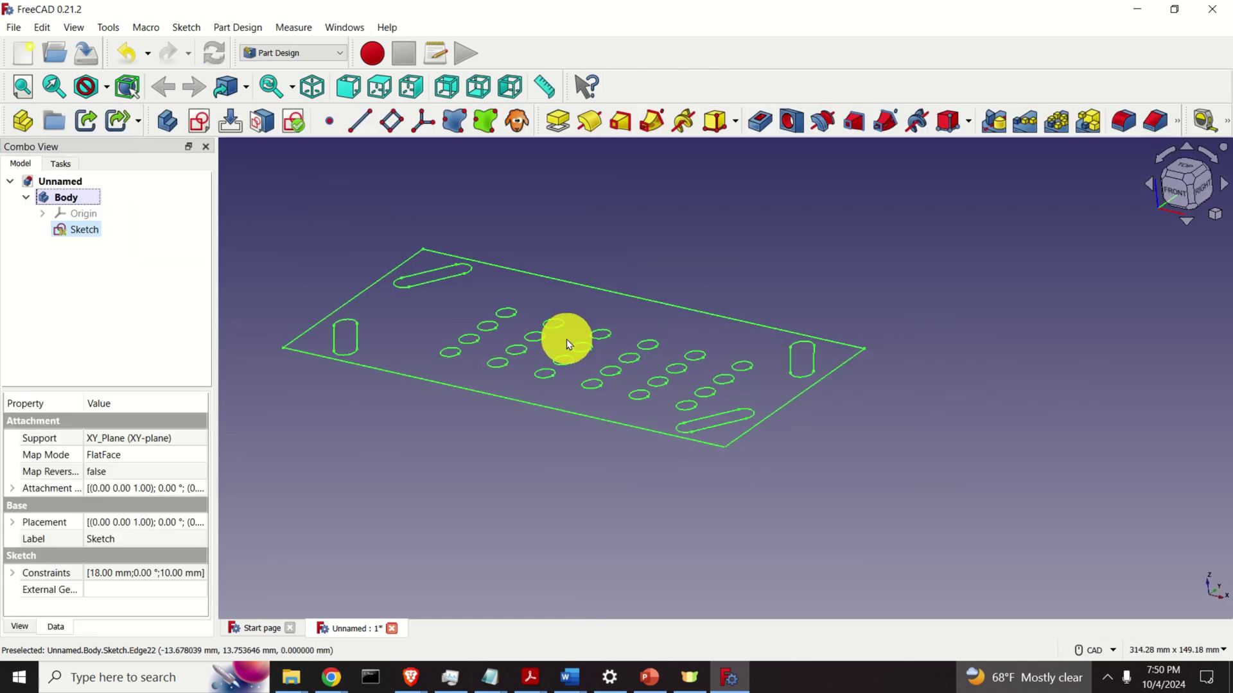
pyautogui.click(85, 217)
pyautogui.click(91, 234)
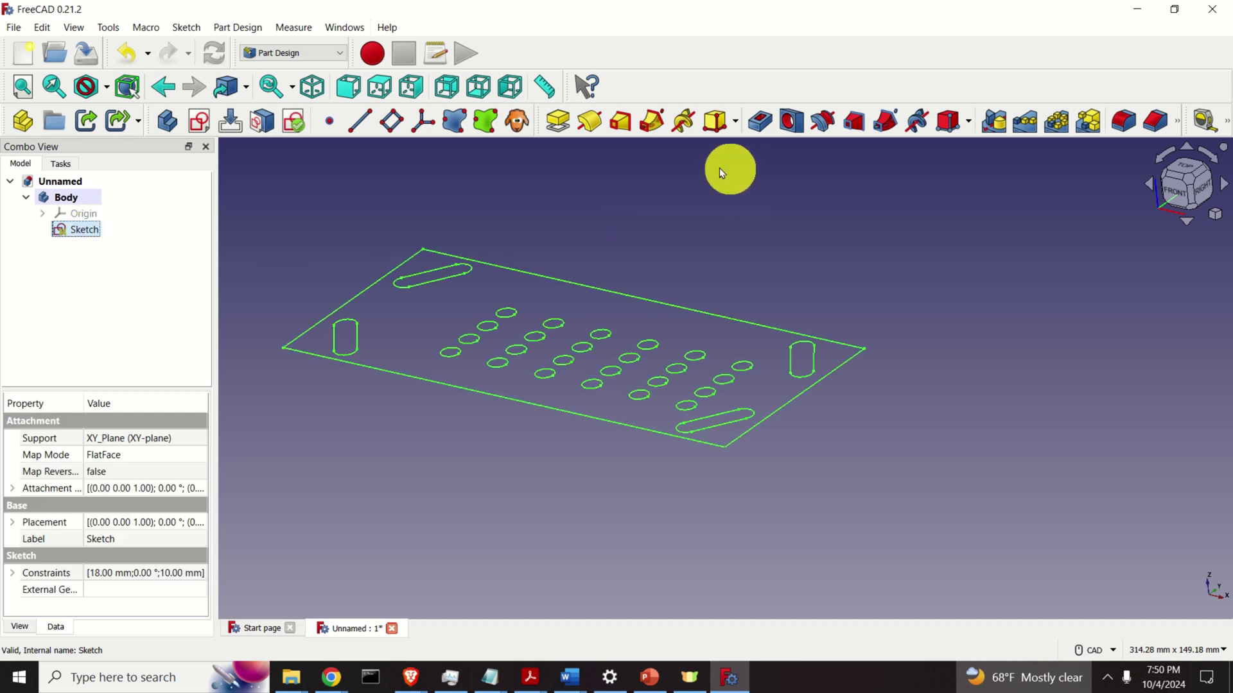
pyautogui.click(561, 122)
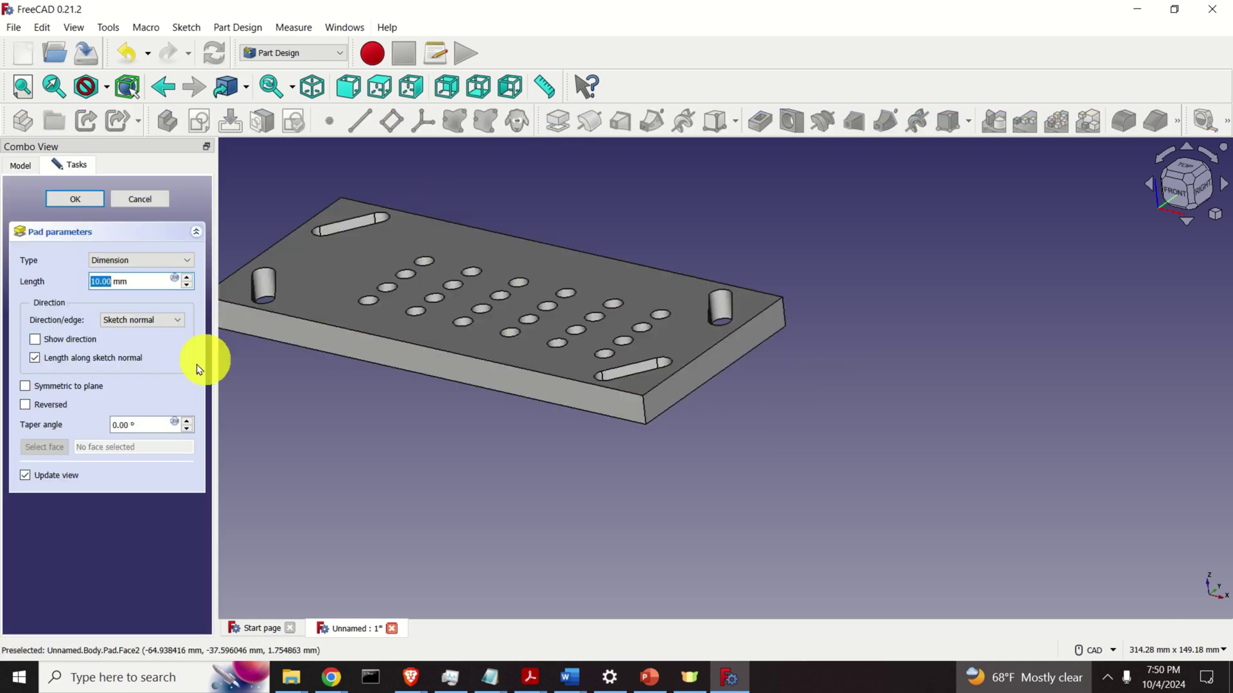
pyautogui.click(189, 289)
pyautogui.click(190, 290)
pyautogui.click(189, 290)
pyautogui.click(190, 289)
pyautogui.click(190, 290)
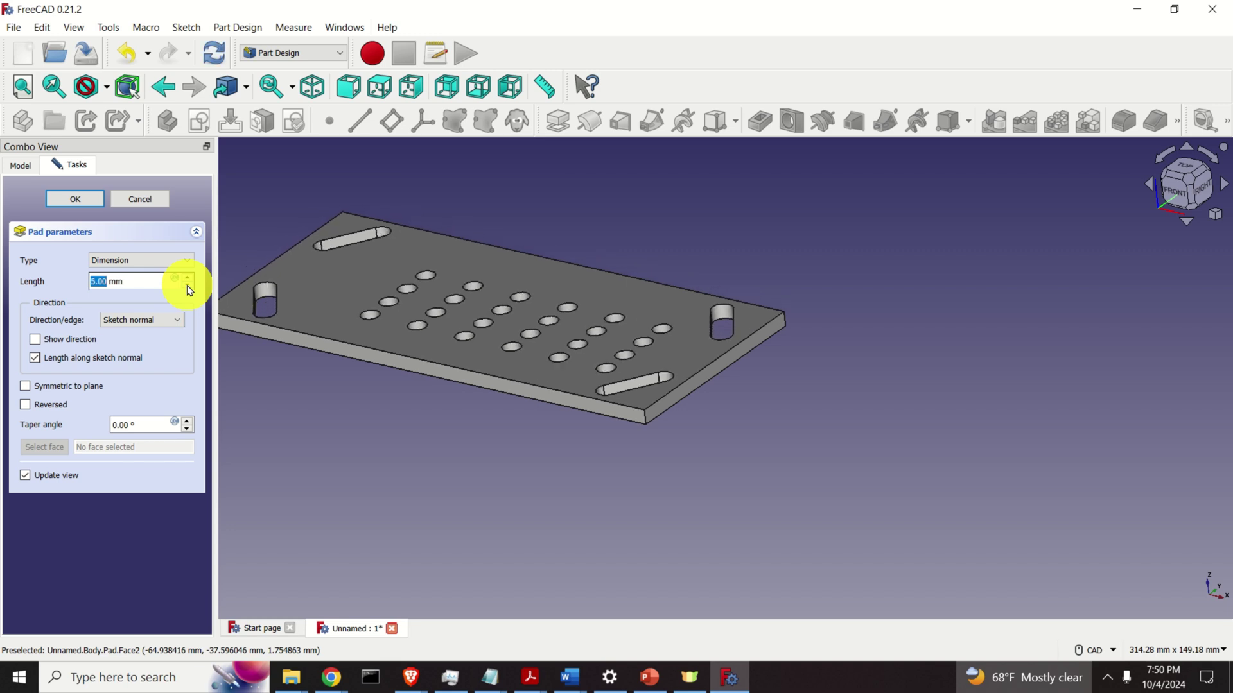
pyautogui.click(189, 290)
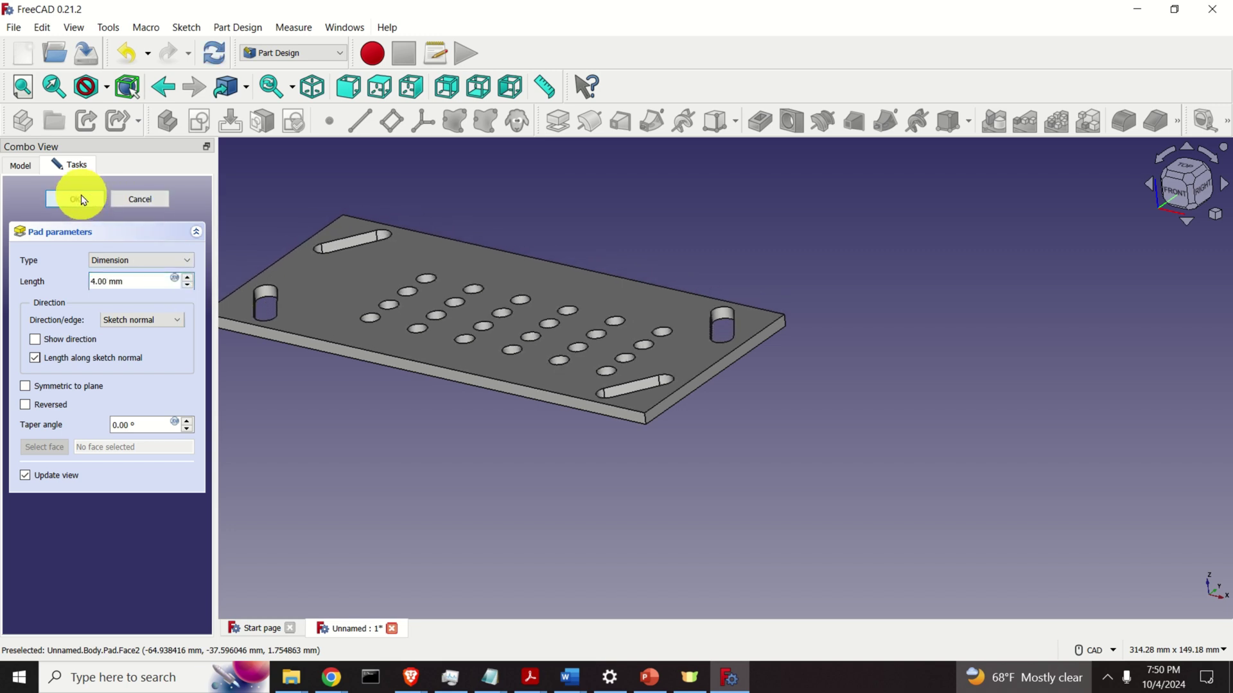
pyautogui.click(83, 199)
pyautogui.moveTo(393, 421); pyautogui.dragTo(680, 479, button='middle')
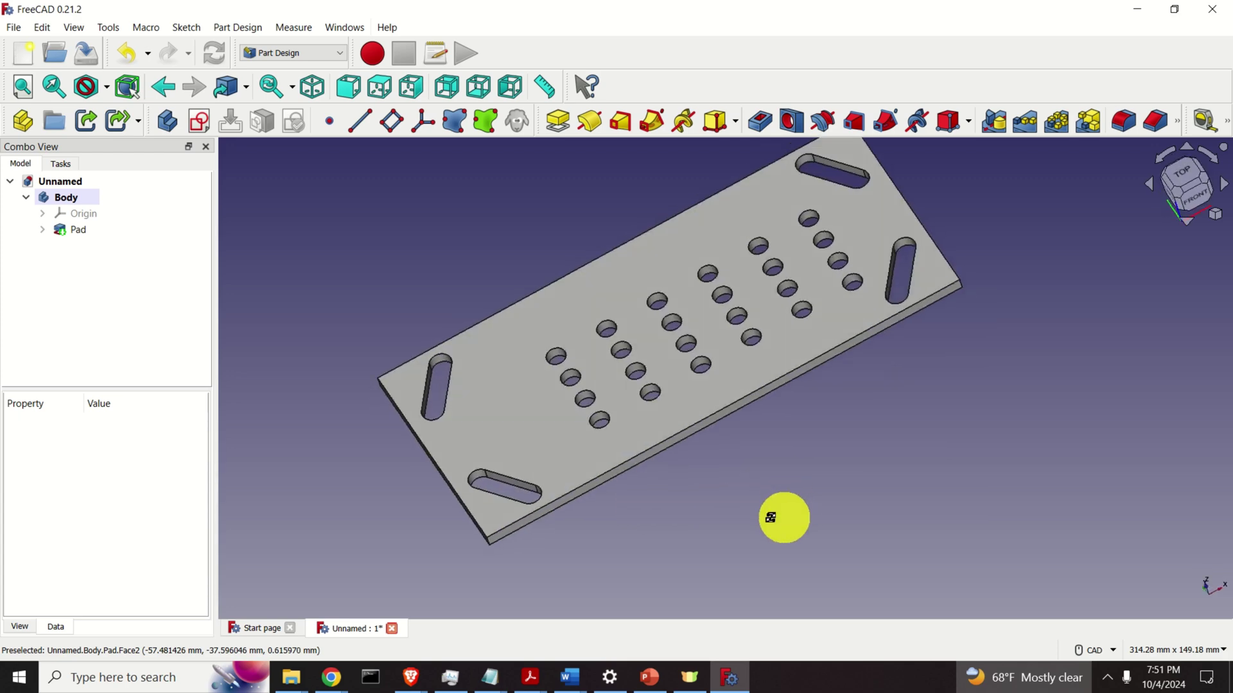